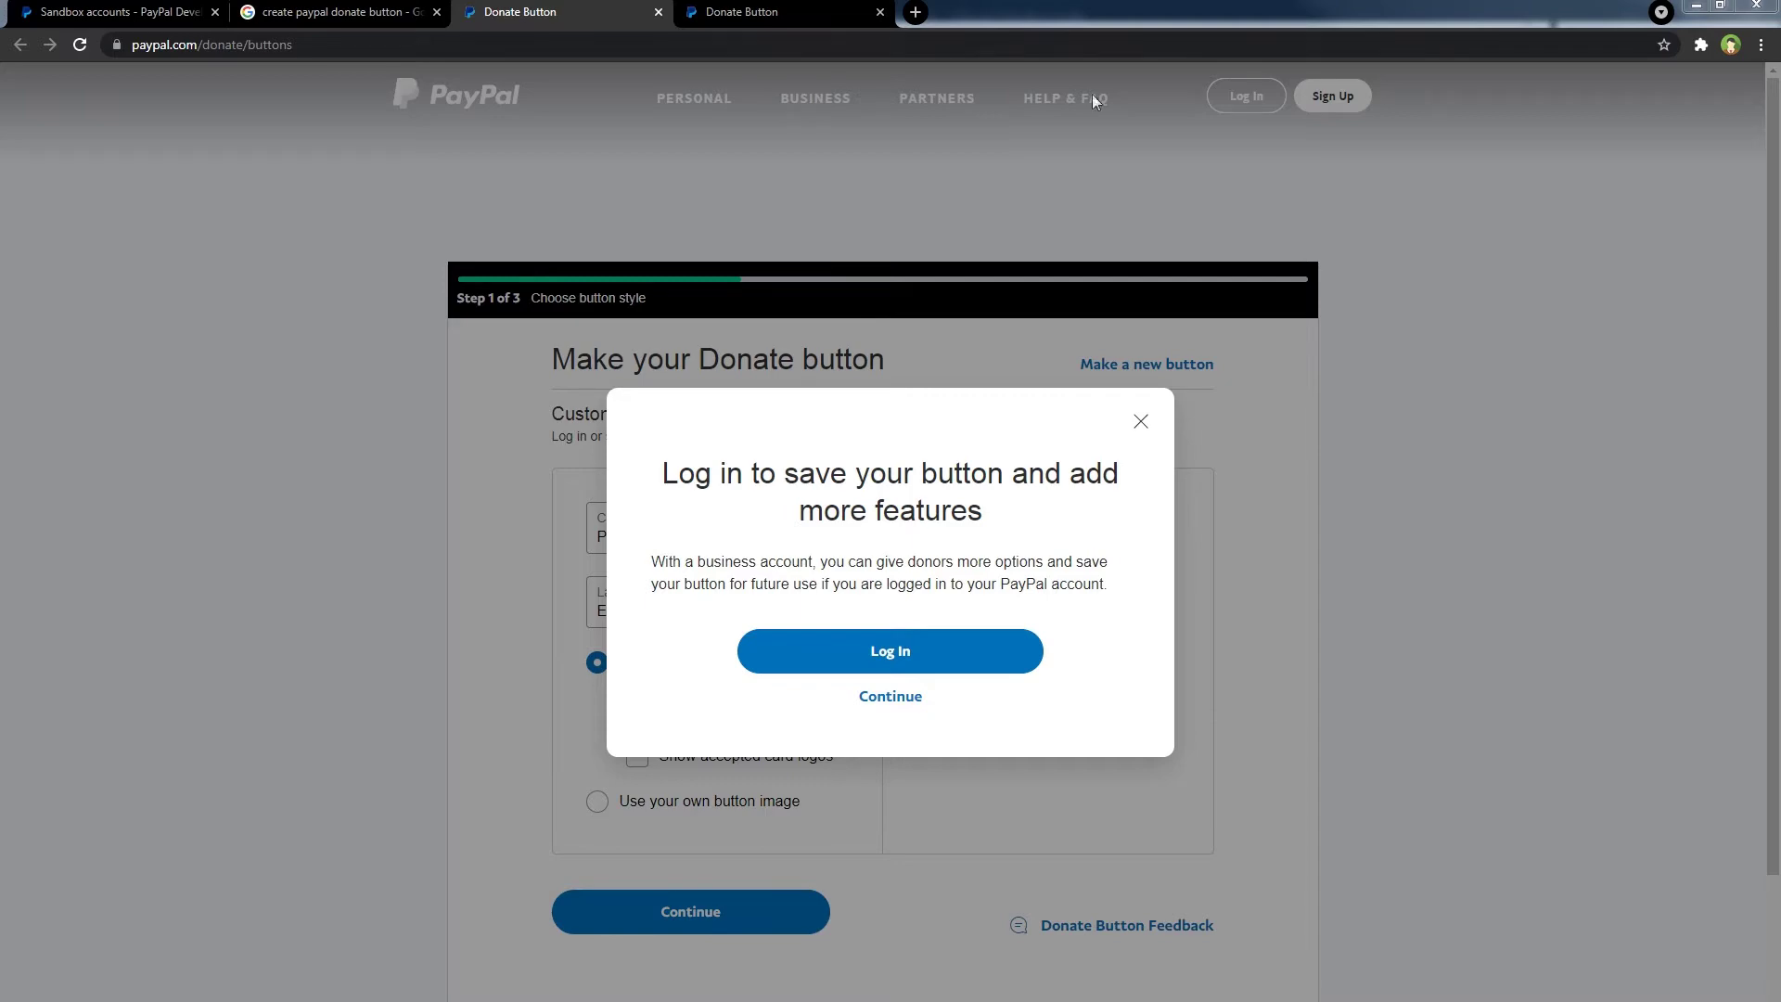
Glance at the donate button search results, then return to the PayPal Donate Button page
{"action": "left_click", "coordinate": [345, 11]}
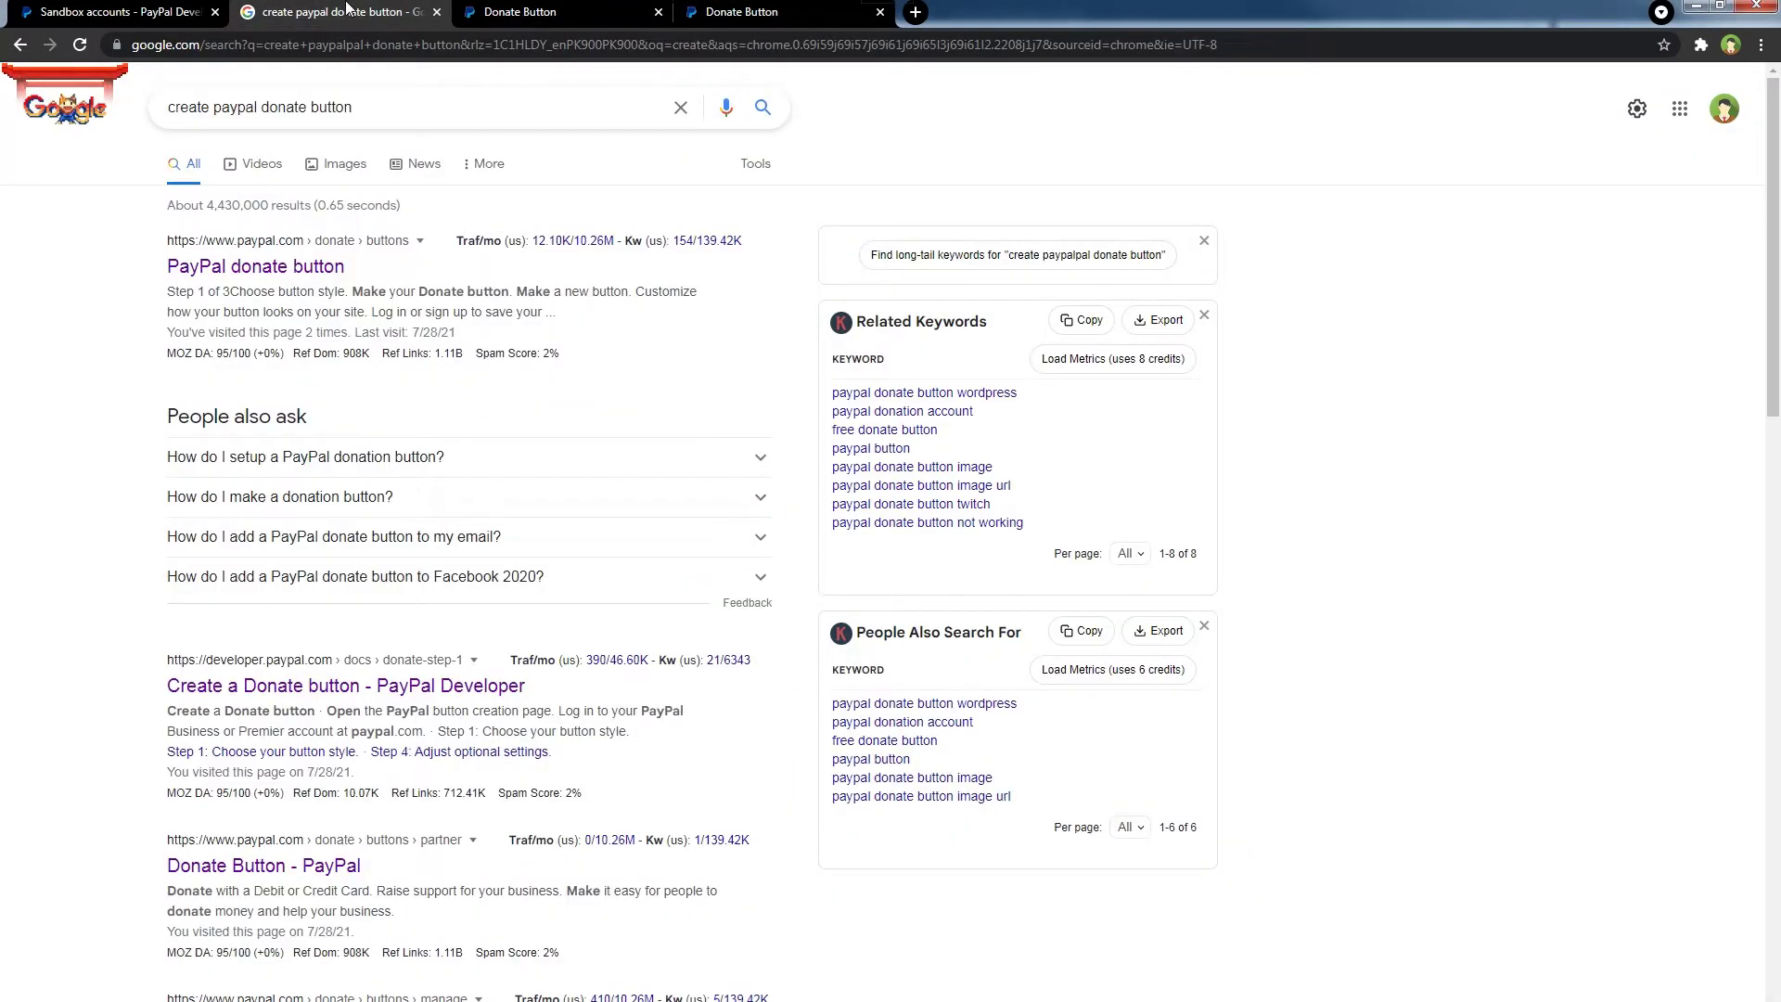
{"action": "triple_click", "coordinate": [393, 111]}
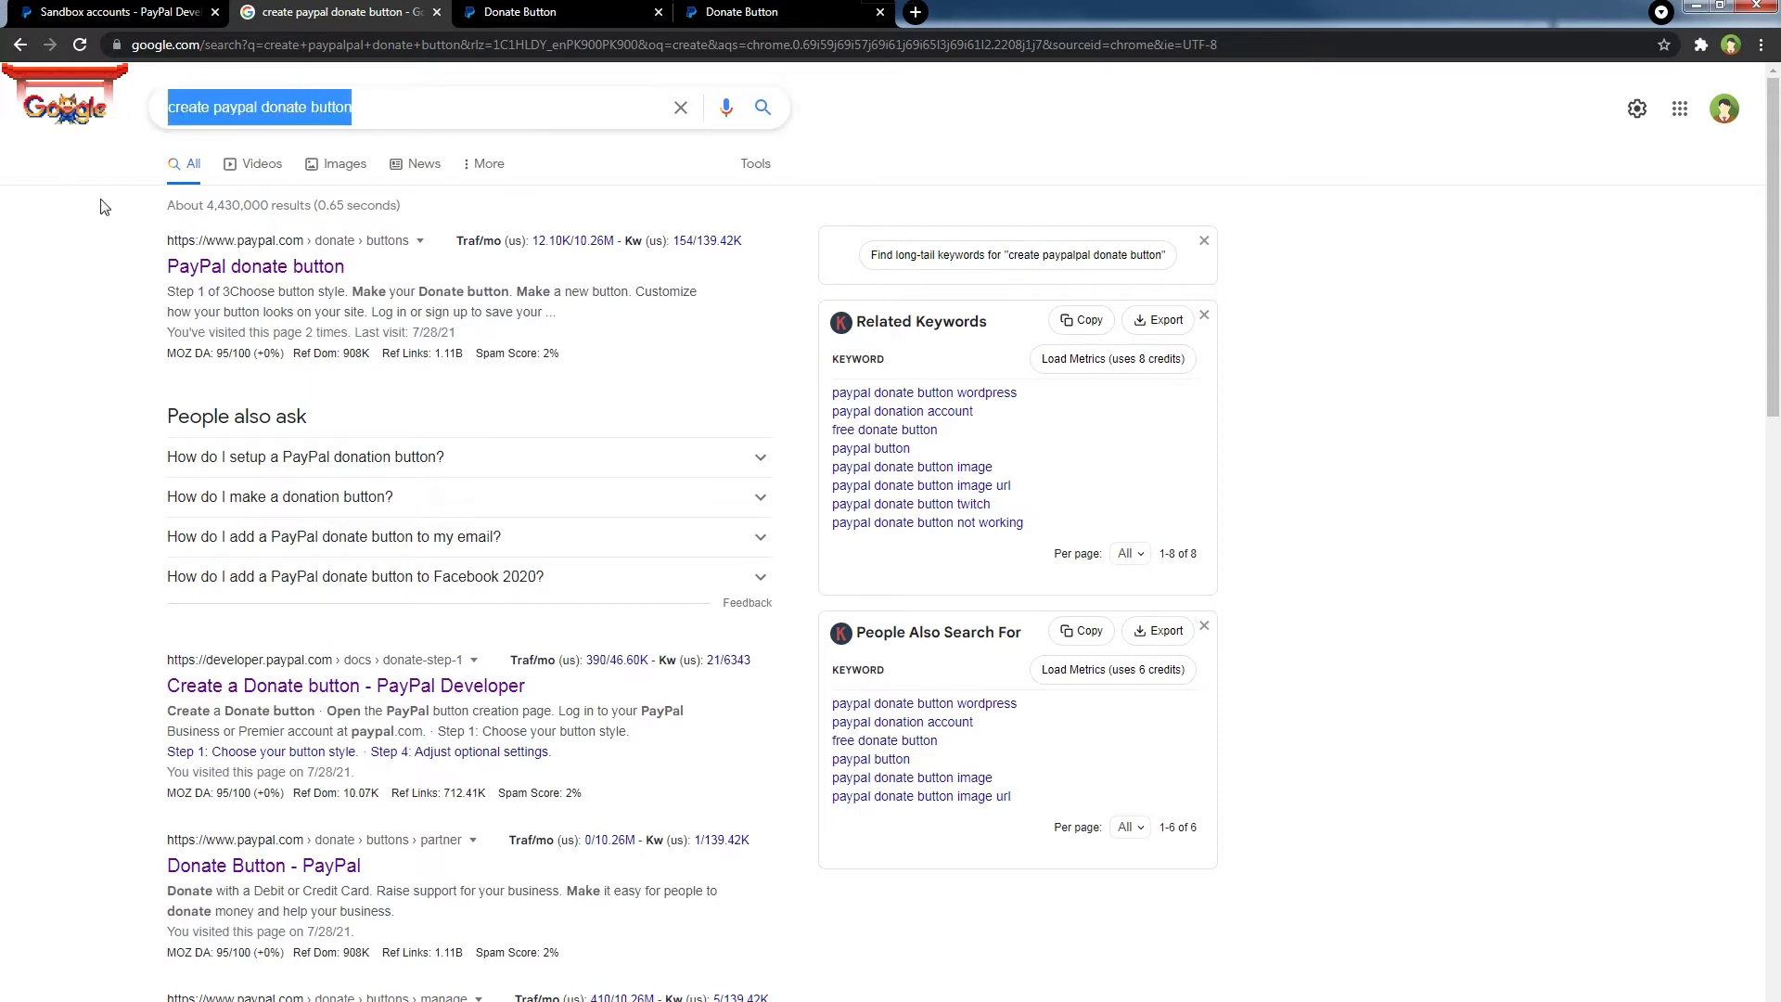
{"action": "left_click", "coordinate": [90, 303]}
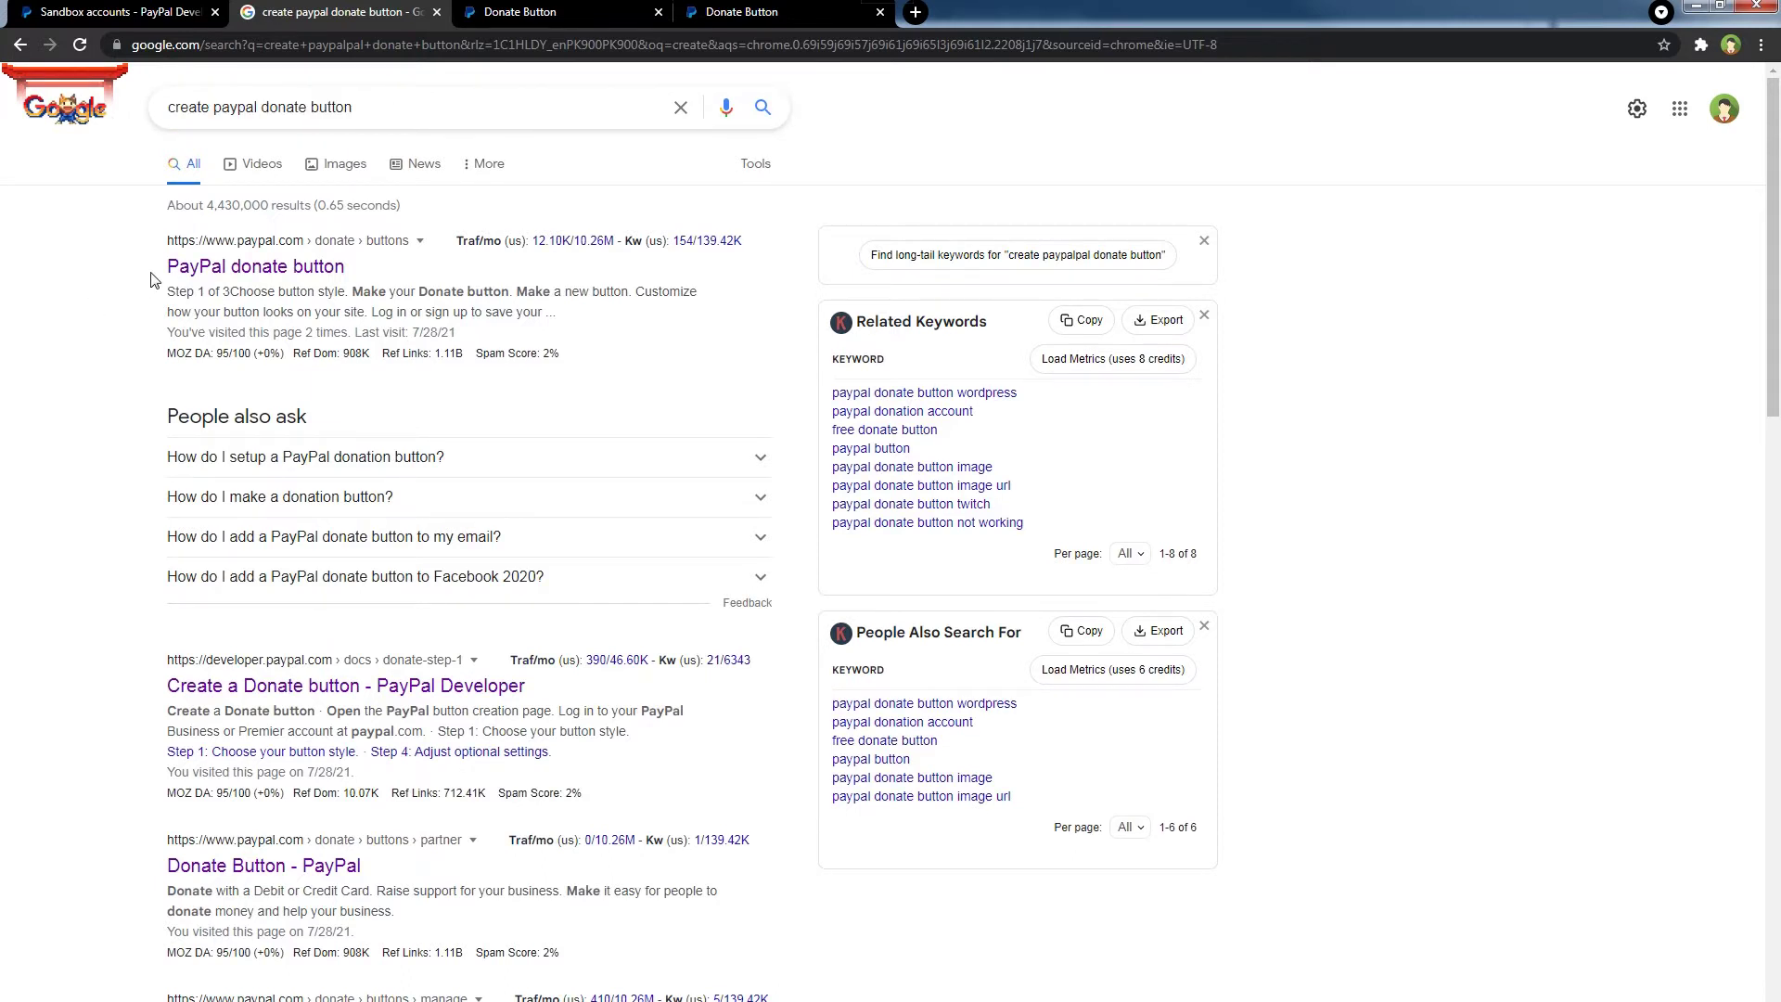
{"action": "left_click_drag", "start_coordinate": [153, 279], "coordinate": [400, 279]}
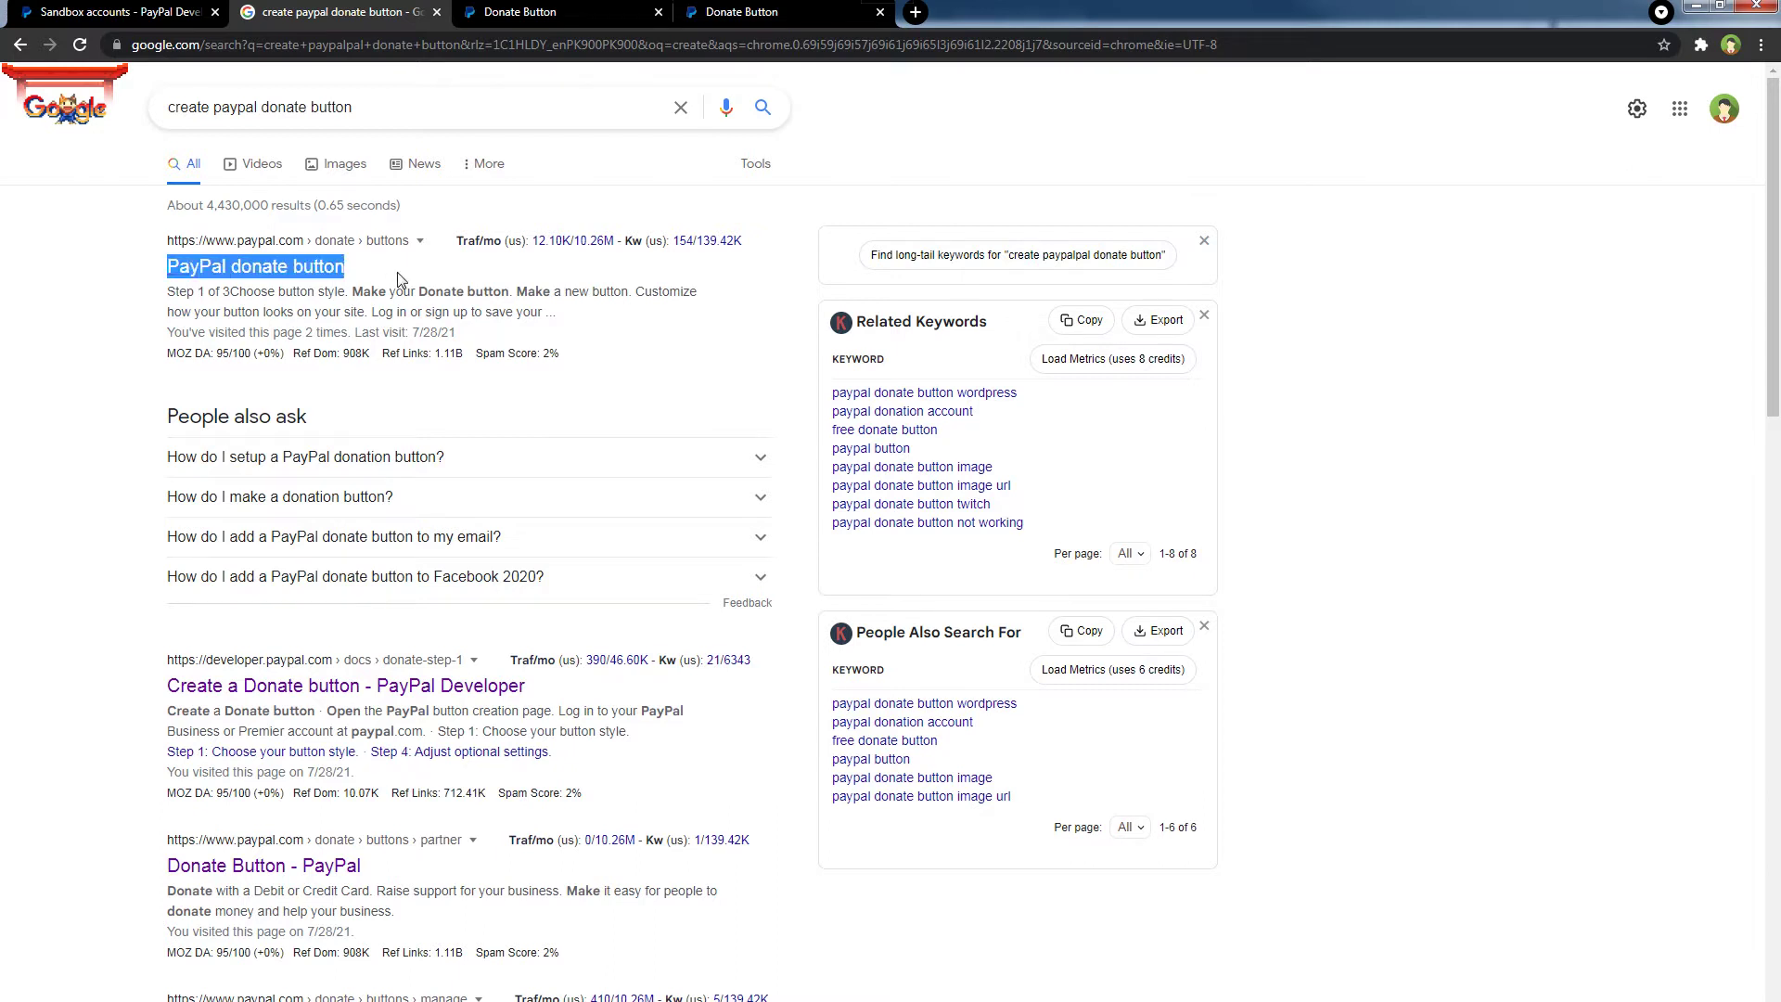
{"action": "left_click", "coordinate": [531, 11]}
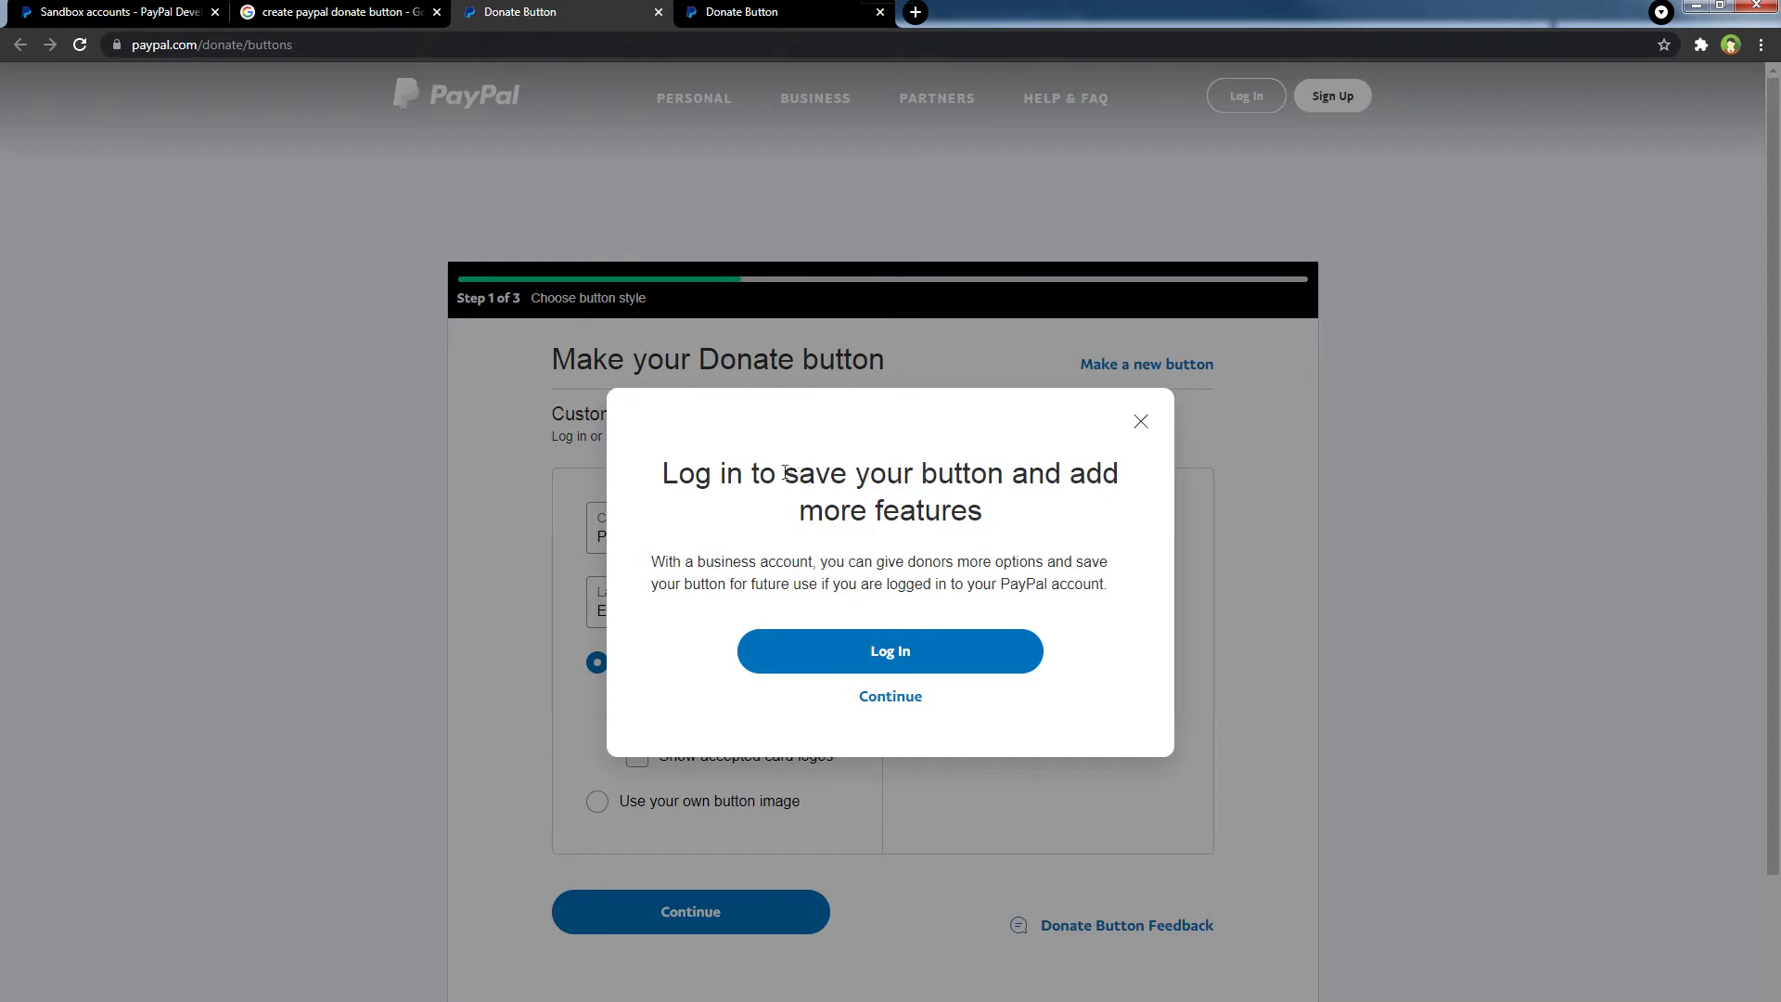
Continue building the button without logging in, keeping the country as United States
{"action": "left_click_drag", "start_coordinate": [777, 473], "coordinate": [1077, 525]}
{"action": "left_click", "coordinate": [1082, 529]}
{"action": "left_click", "coordinate": [728, 20]}
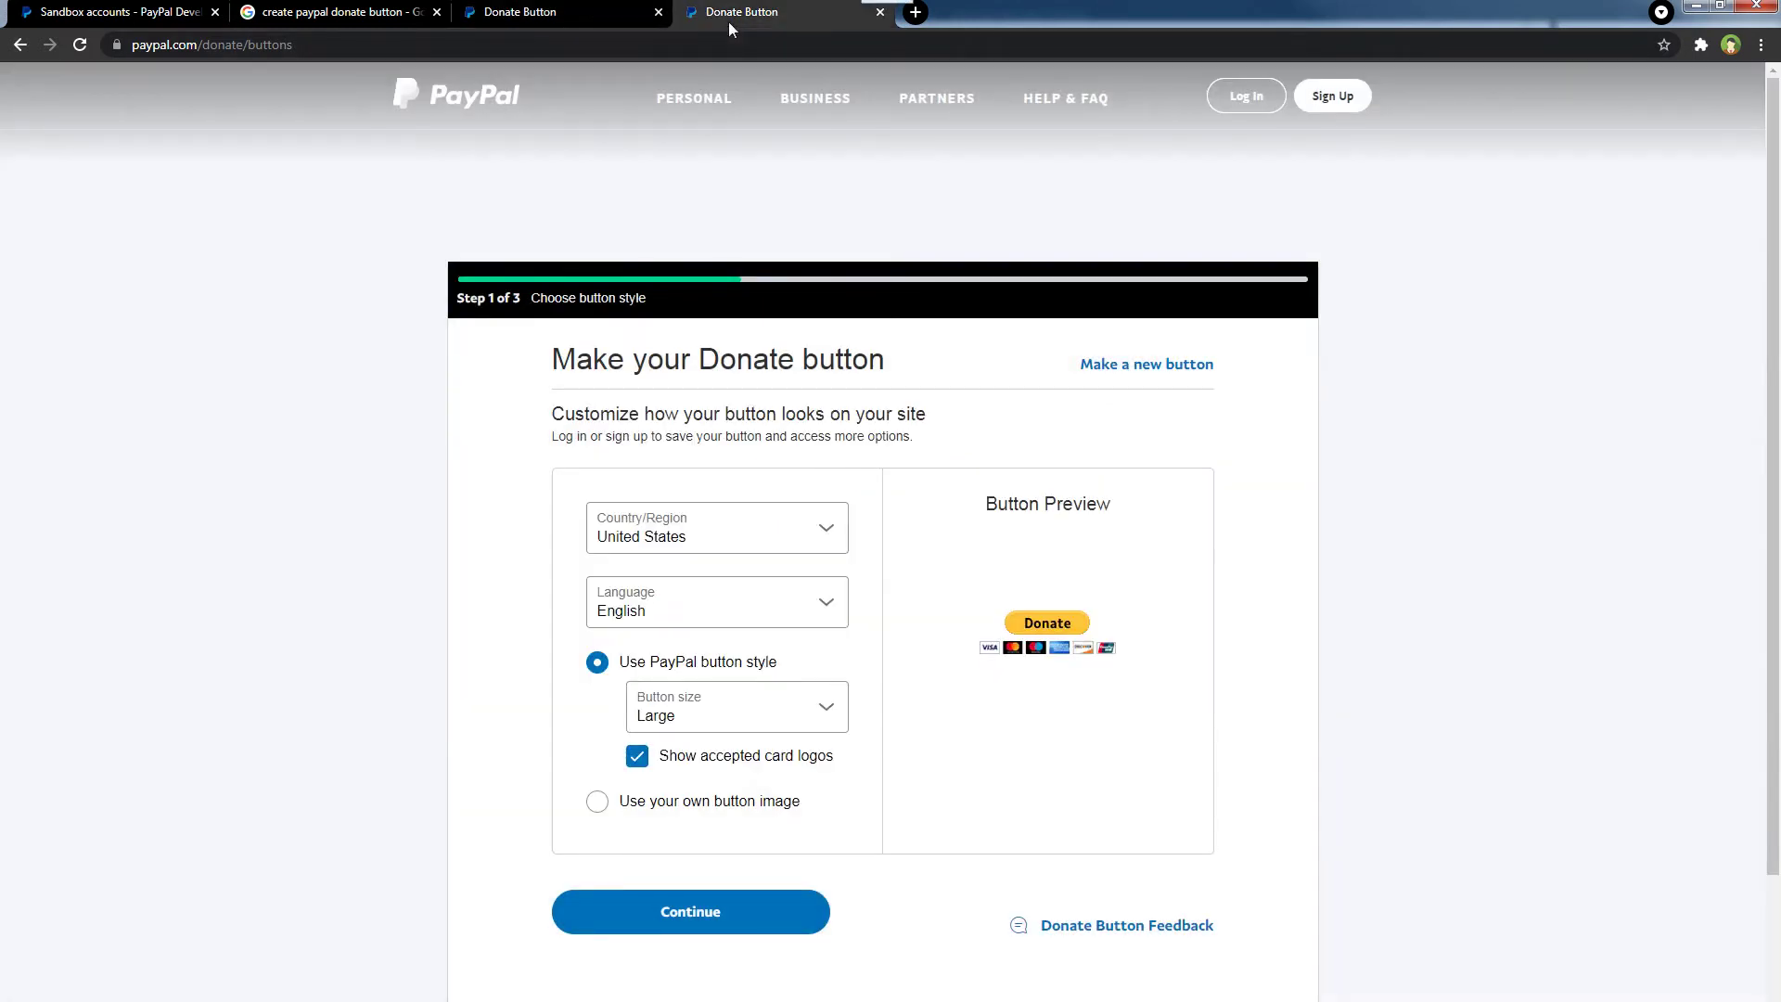
{"action": "left_click", "coordinate": [735, 529]}
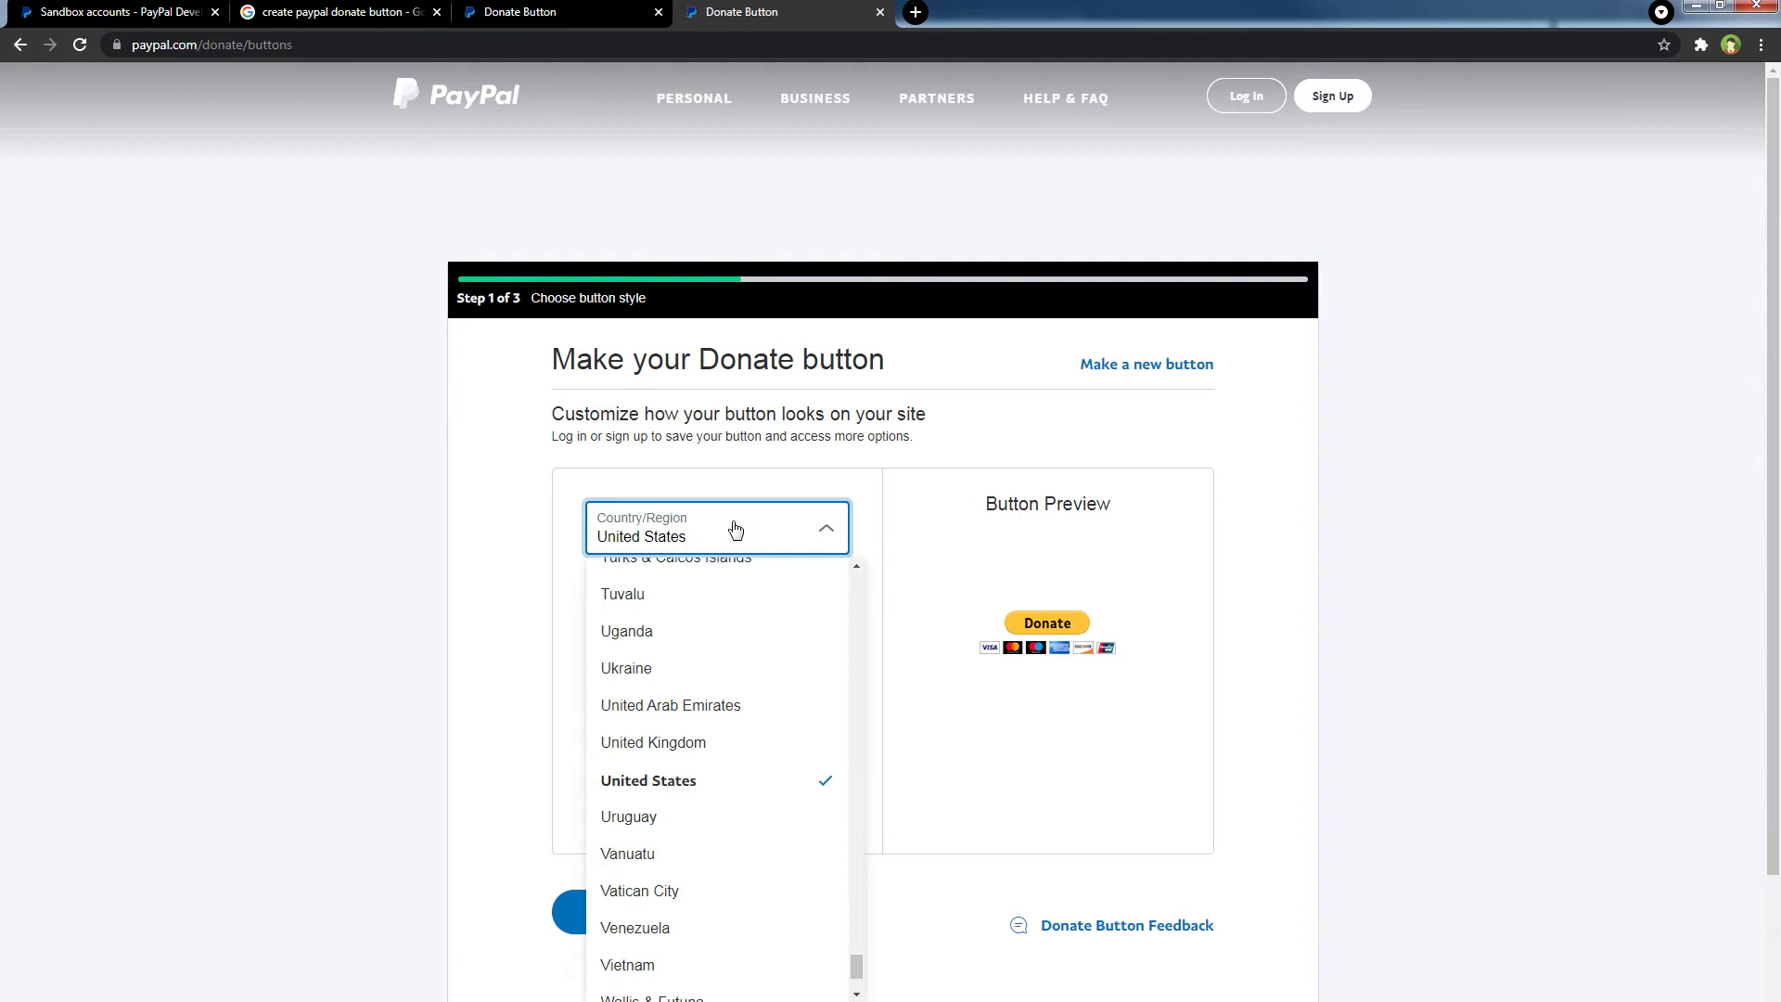
{"action": "left_click", "coordinate": [735, 530]}
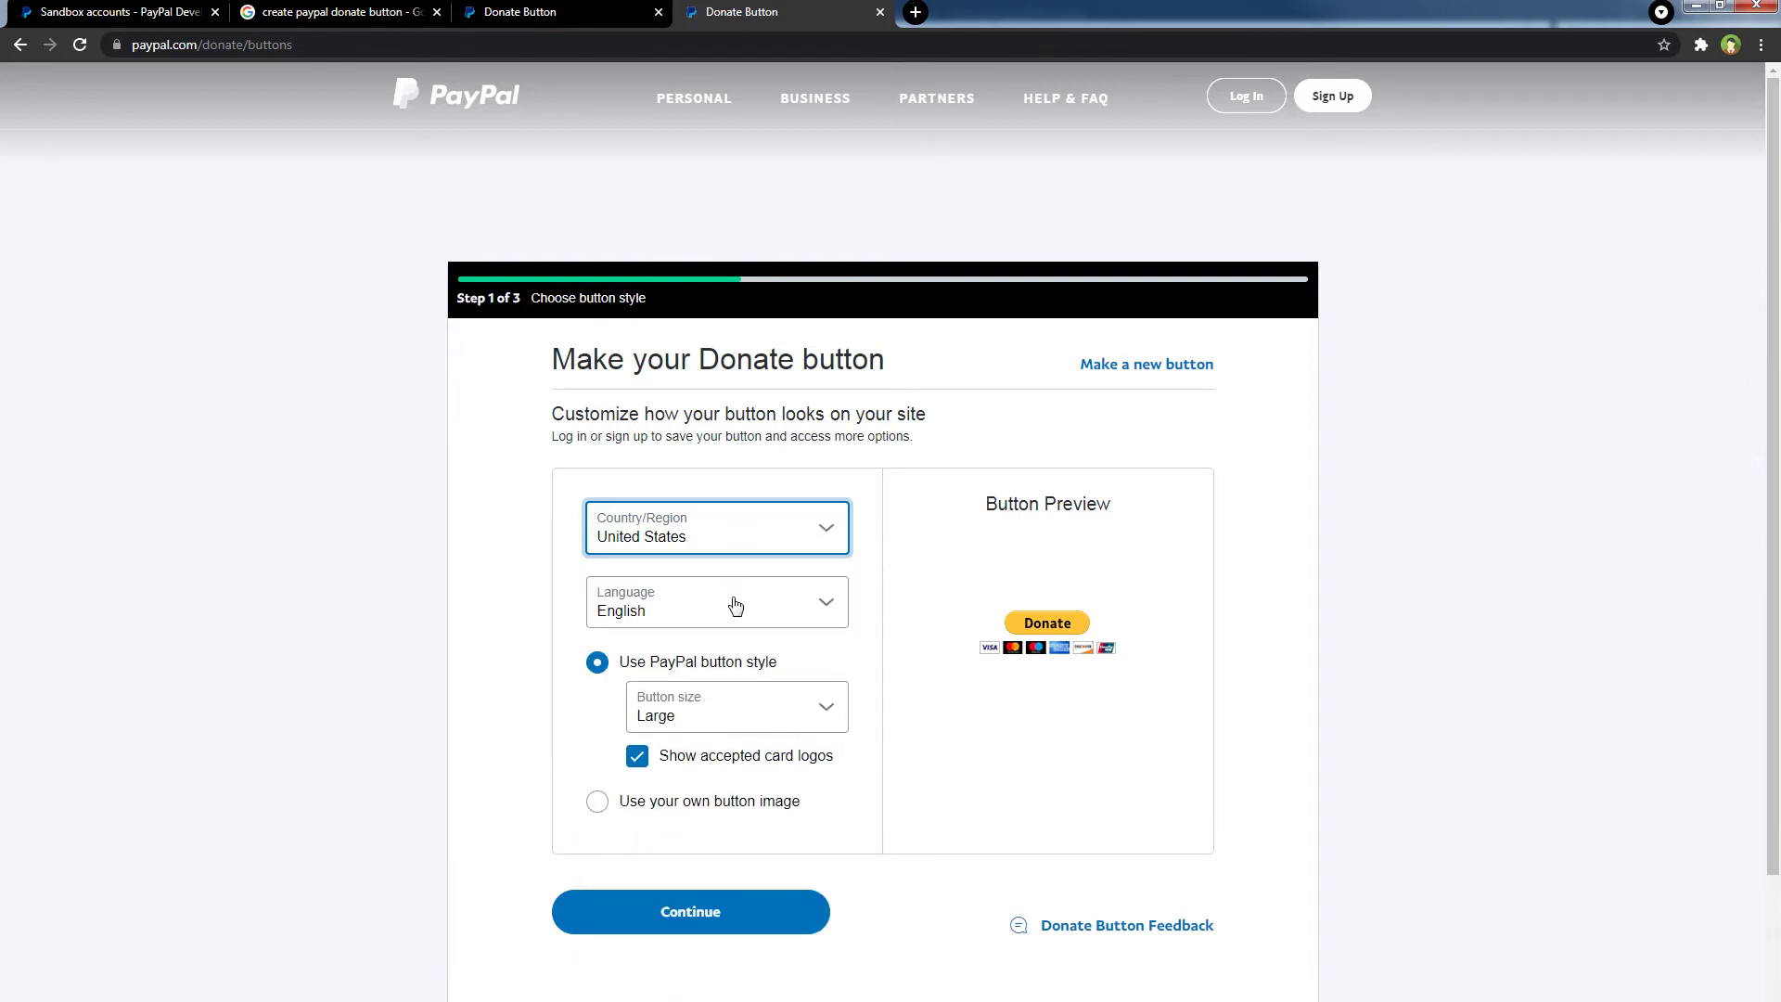
Keep the Large button size with accepted card logos shown, and advance to Step 2
{"action": "left_click", "coordinate": [736, 717]}
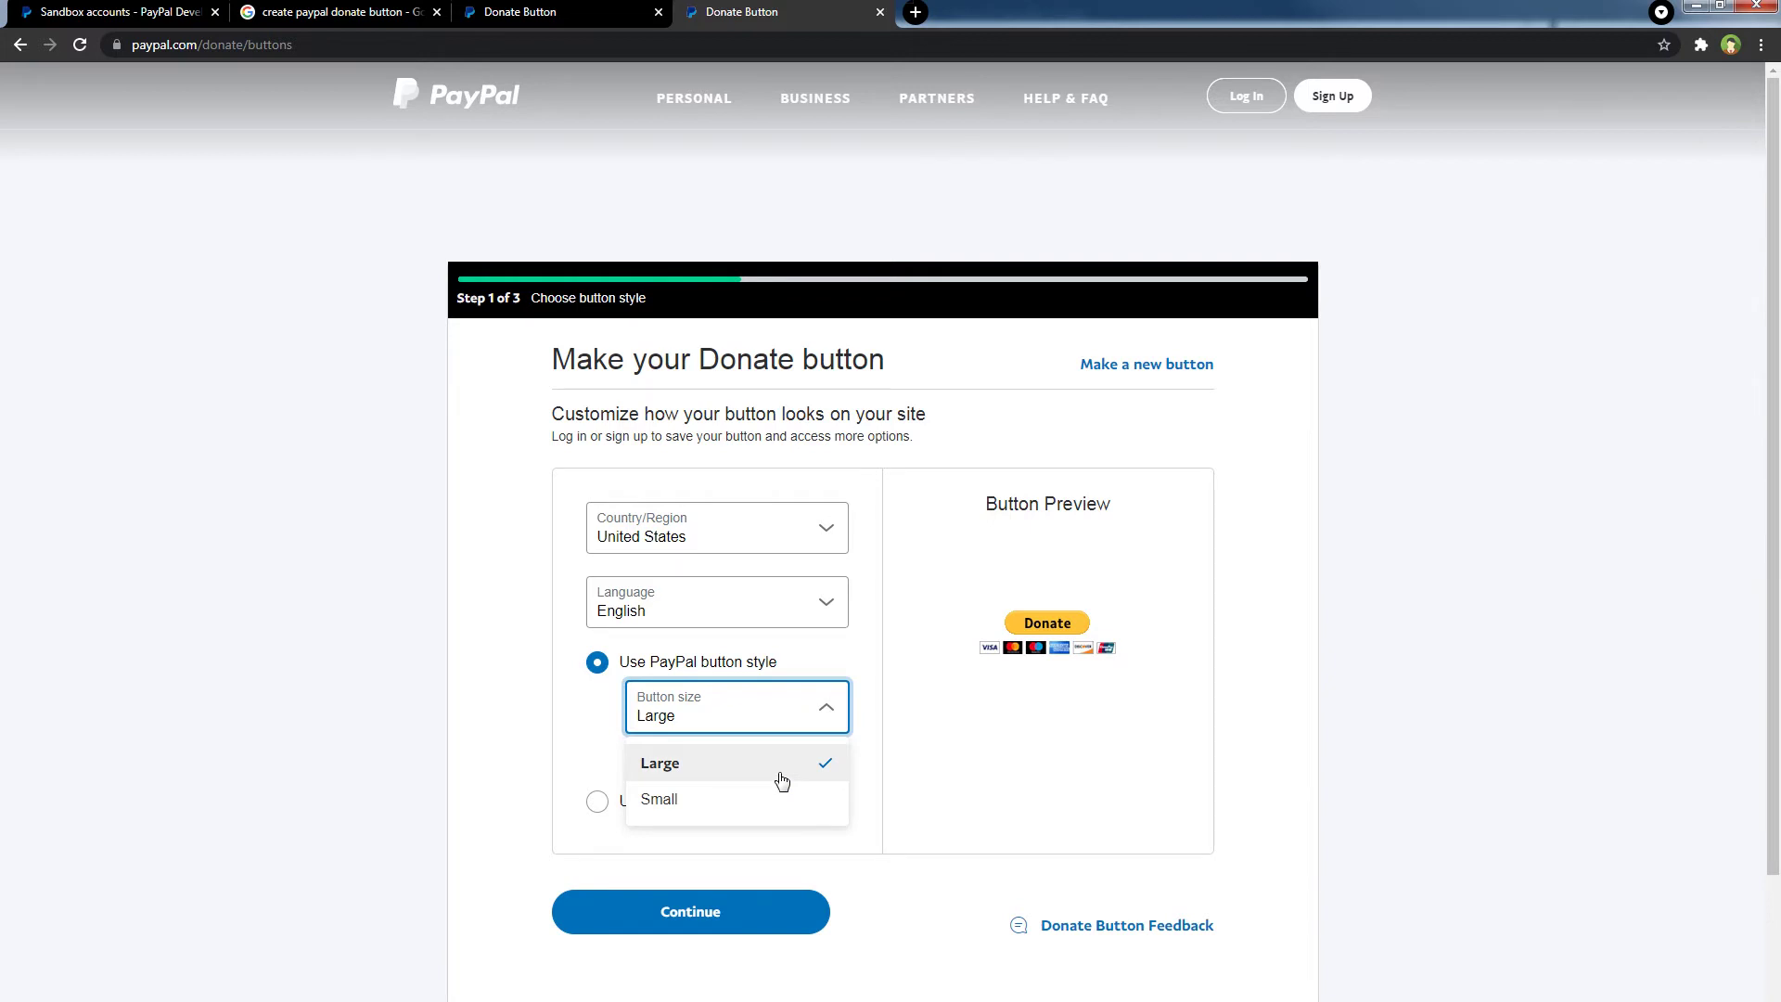
{"action": "left_click", "coordinate": [786, 715]}
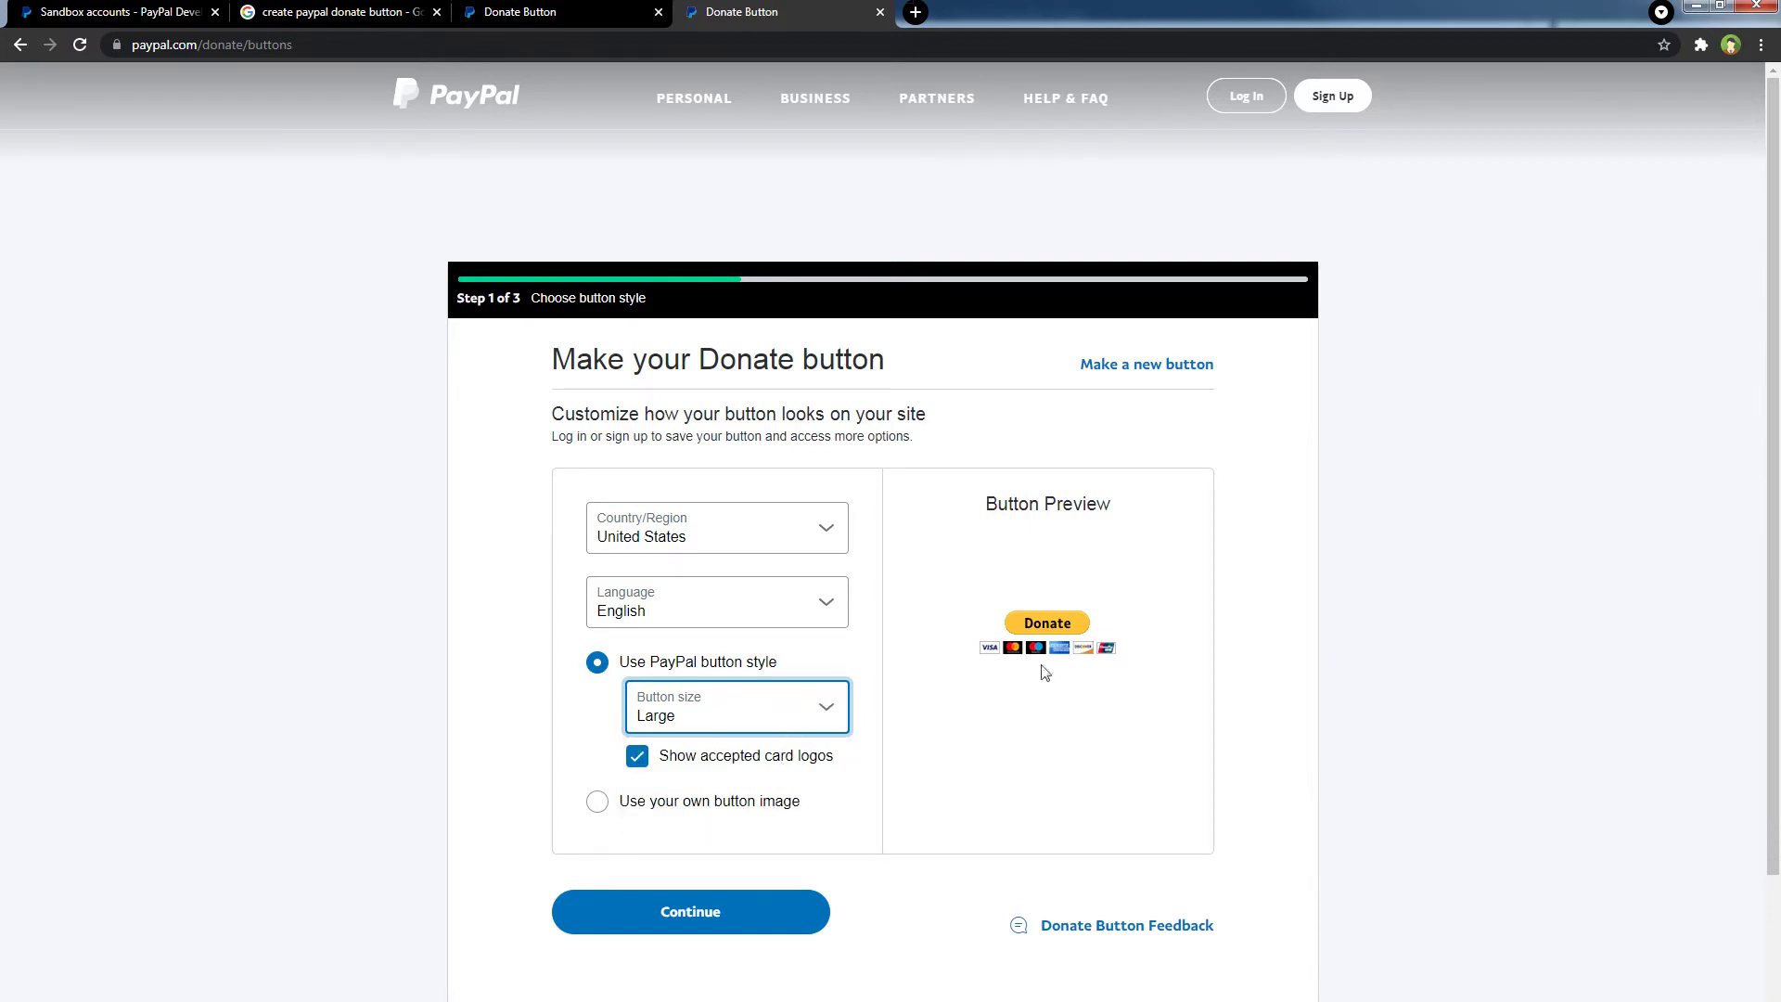
{"action": "left_click", "coordinate": [638, 757]}
{"action": "left_click", "coordinate": [638, 757]}
{"action": "left_click", "coordinate": [638, 757]}
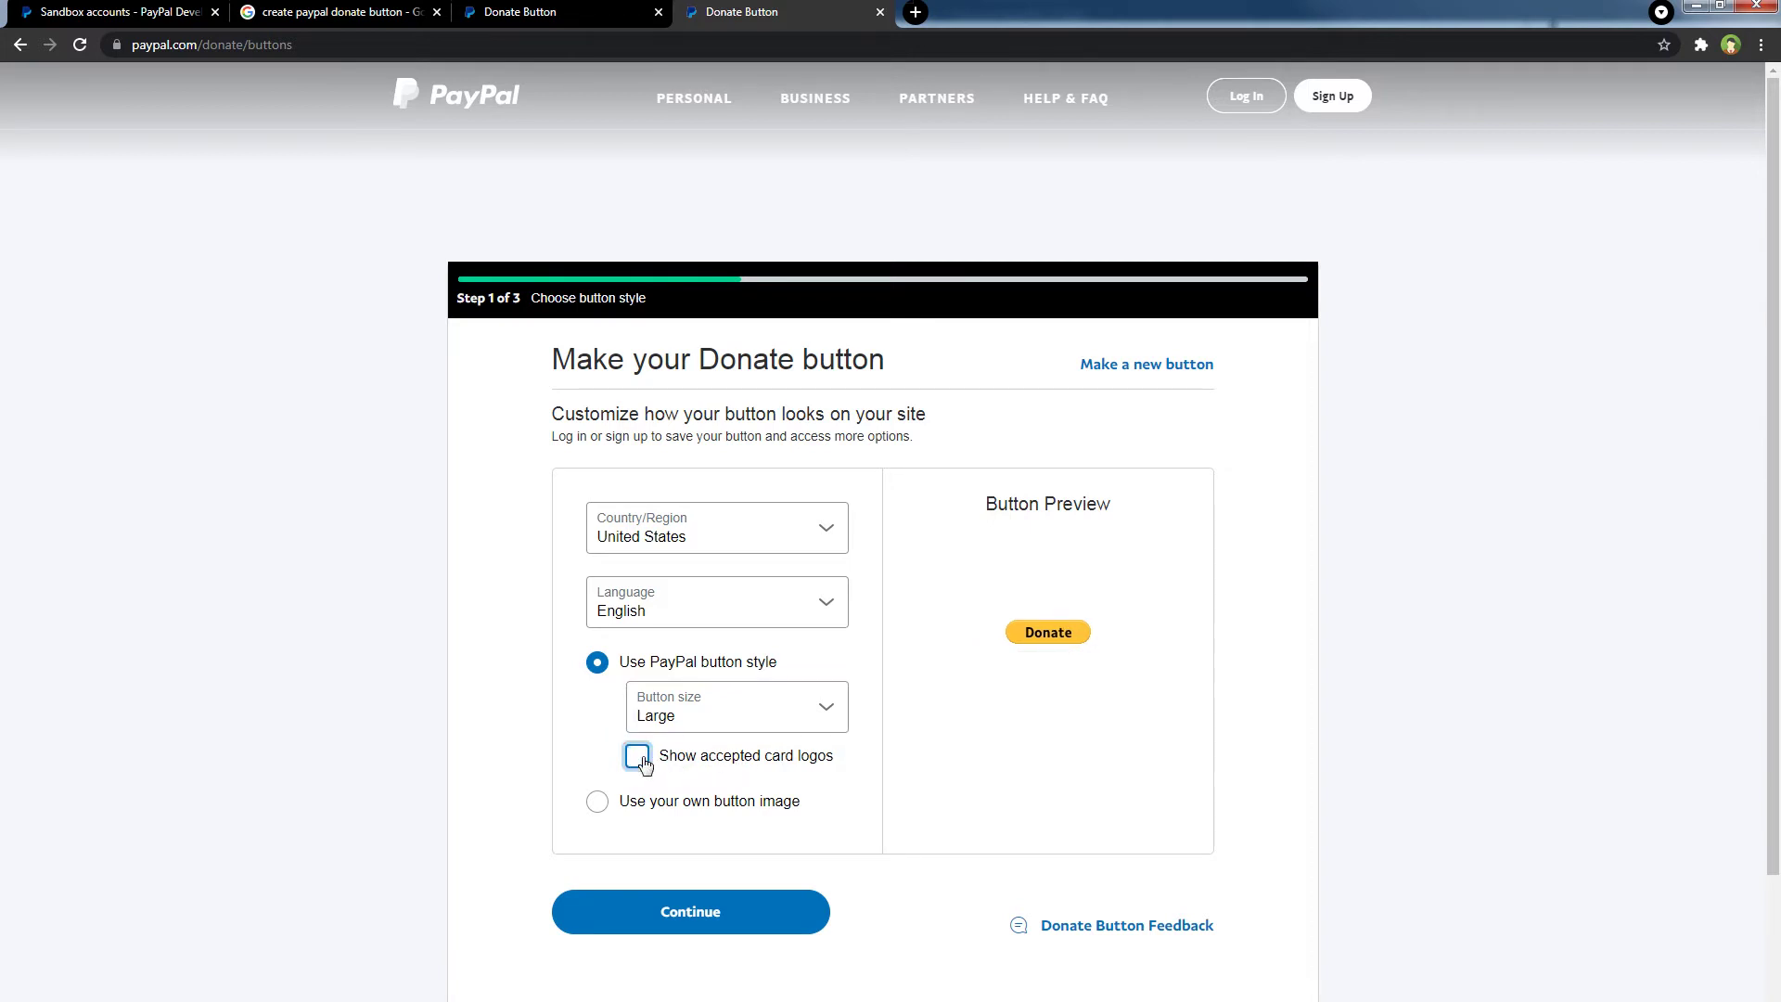
{"action": "left_click", "coordinate": [638, 757]}
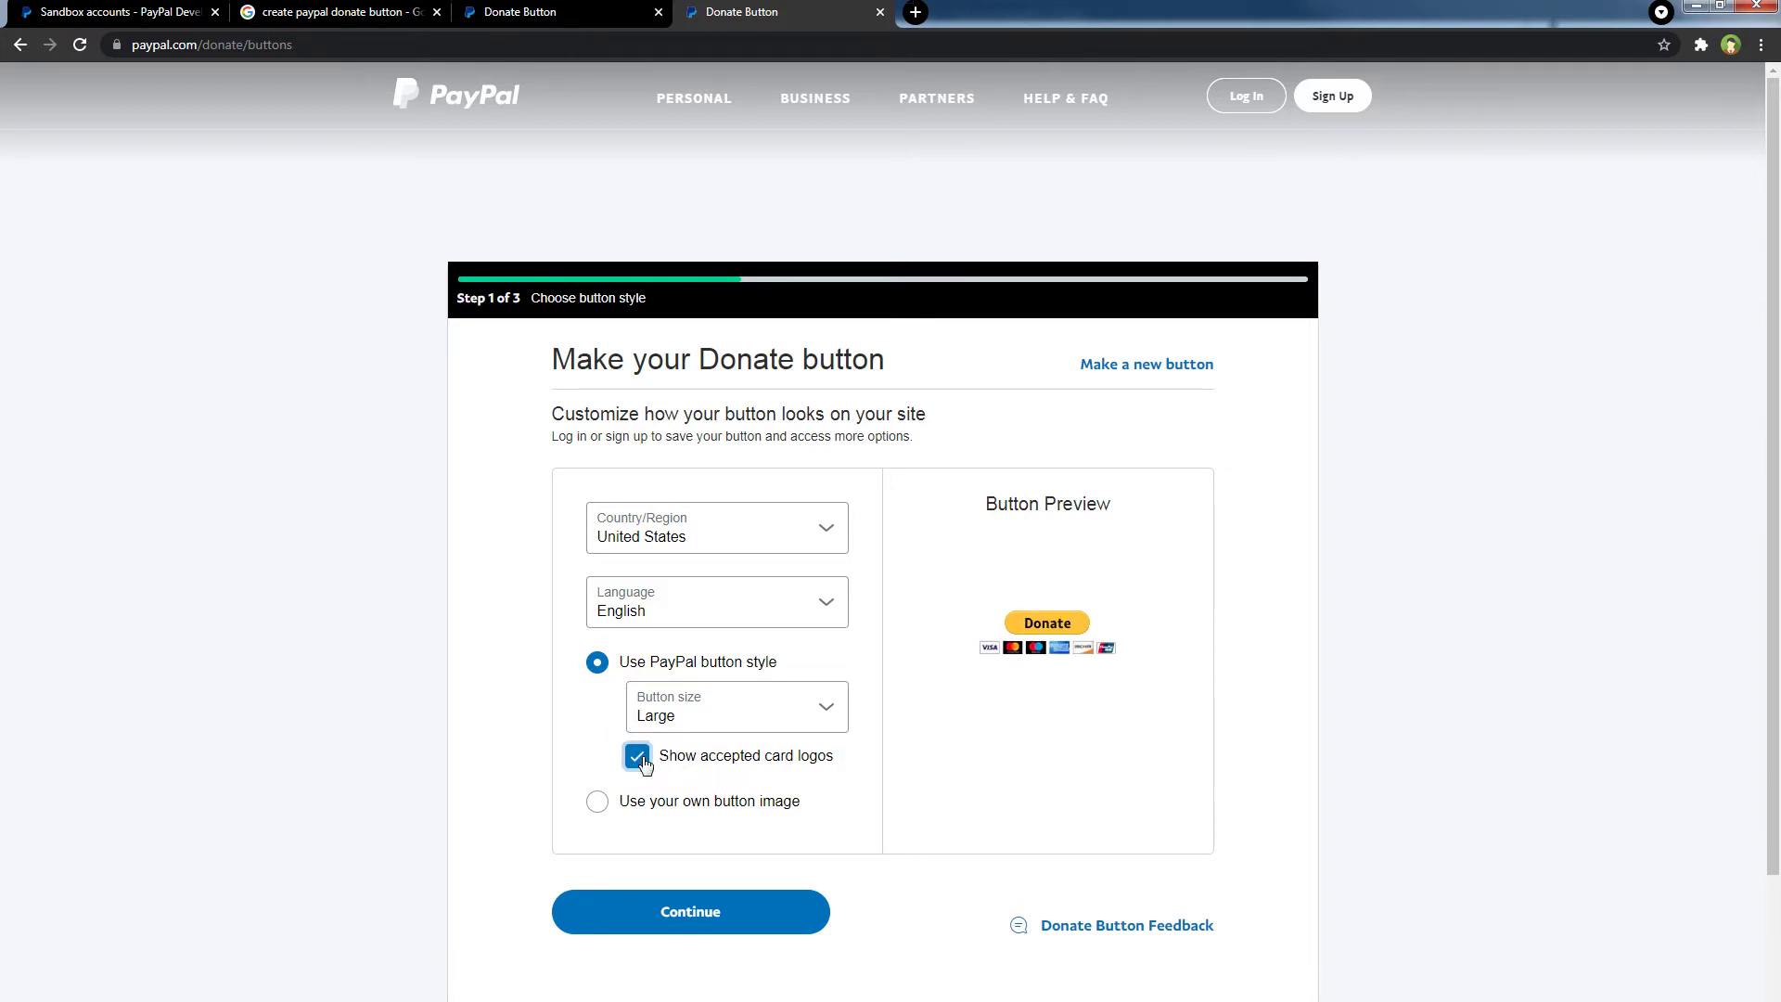
{"action": "left_click", "coordinate": [658, 913]}
Paste in the email address that receives donations and continue
{"action": "left_click", "coordinate": [716, 486]}
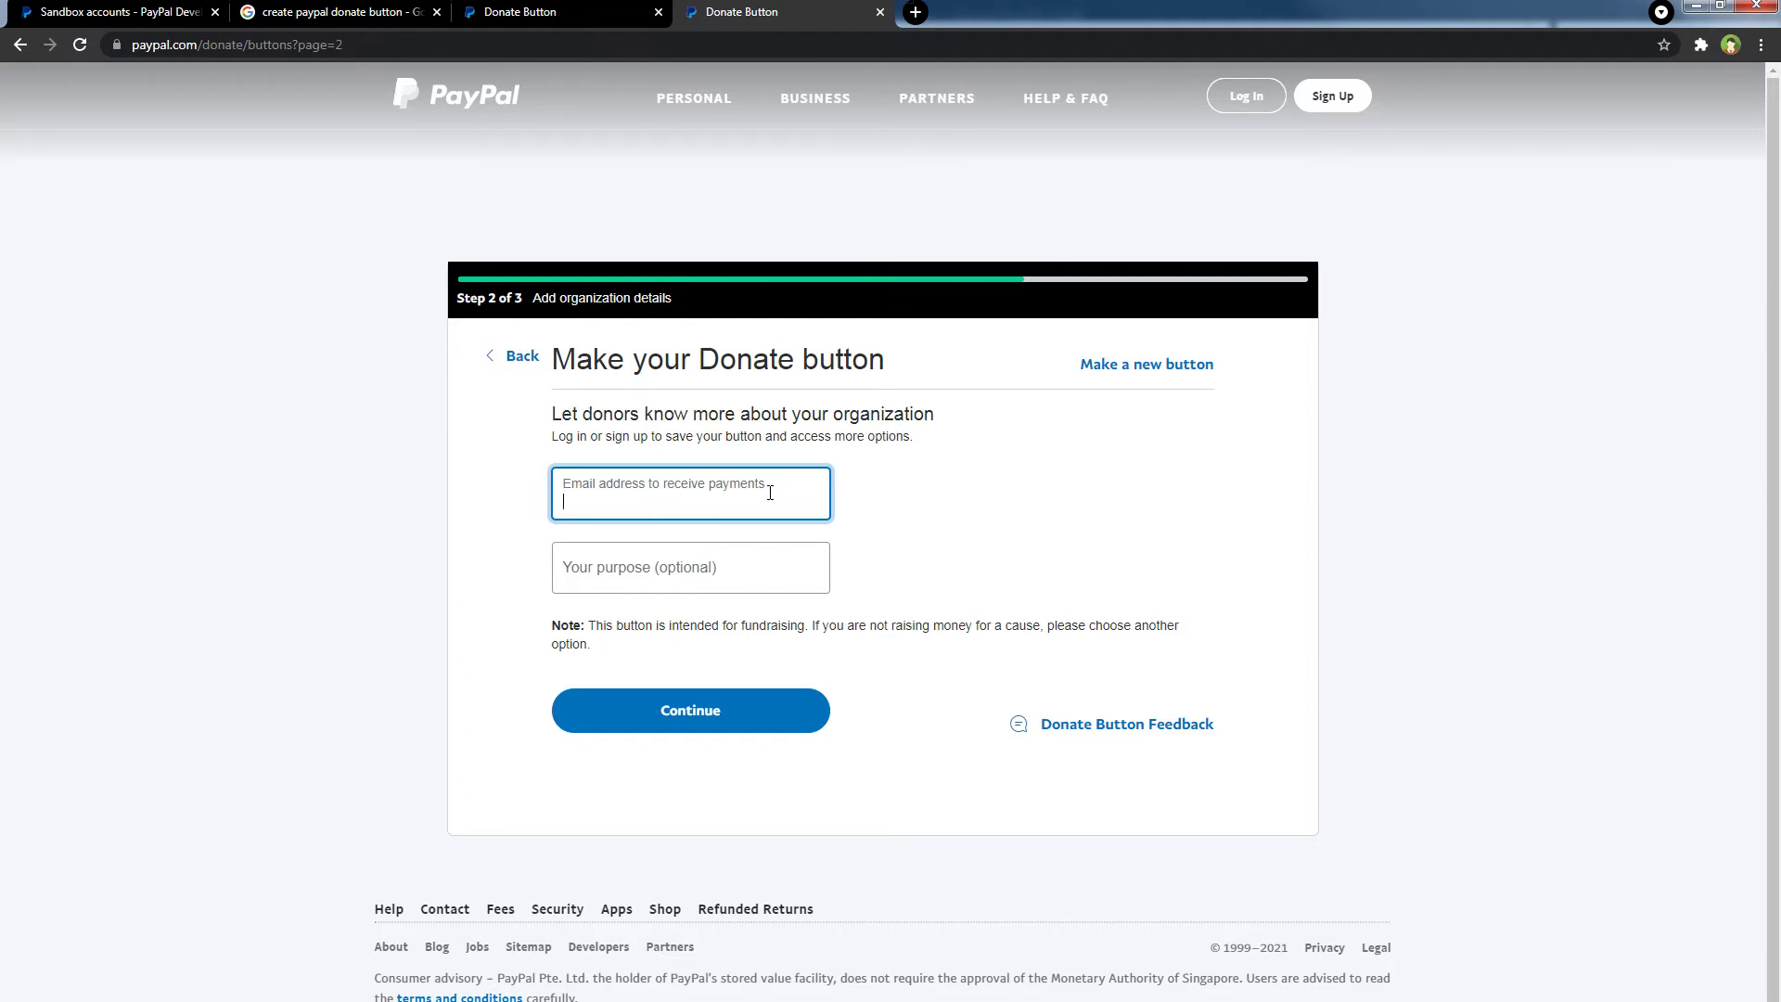
{"action": "key", "text": "ctrl+v"}
{"action": "left_click", "coordinate": [628, 727]}
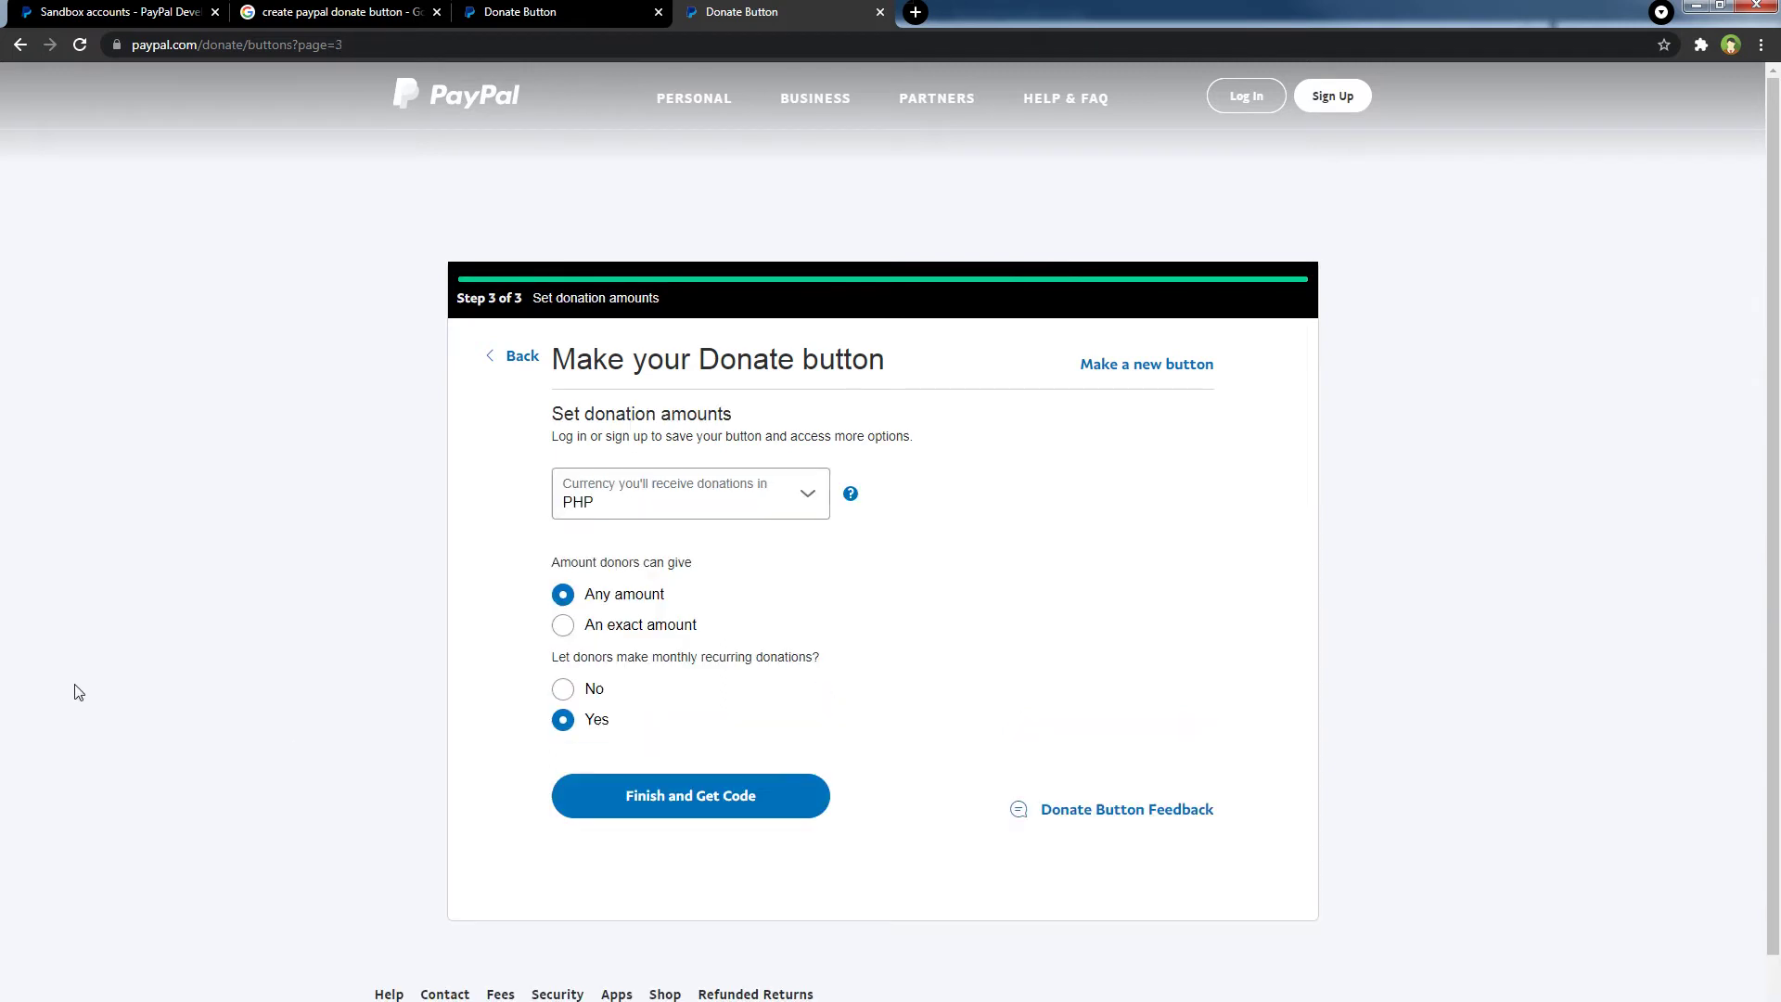
Take donations in USD with any amount allowed and monthly recurring kept on, then generate the button
{"action": "left_click", "coordinate": [687, 485]}
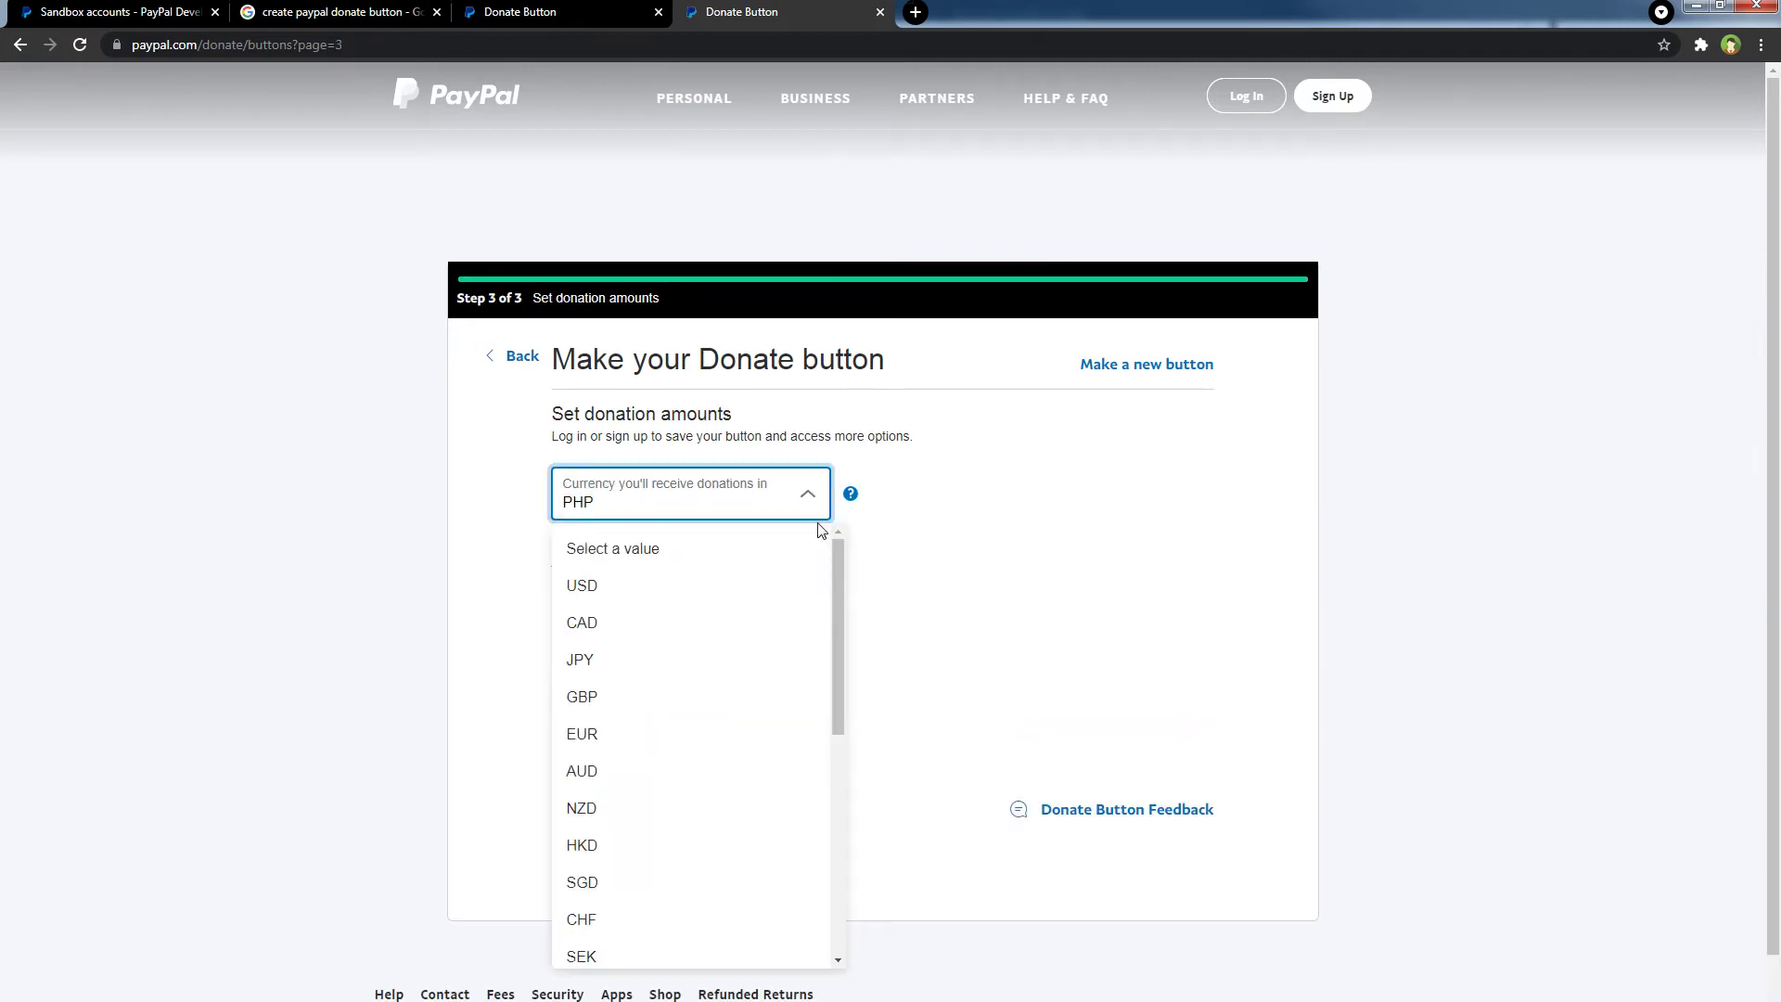
{"action": "left_click", "coordinate": [598, 587]}
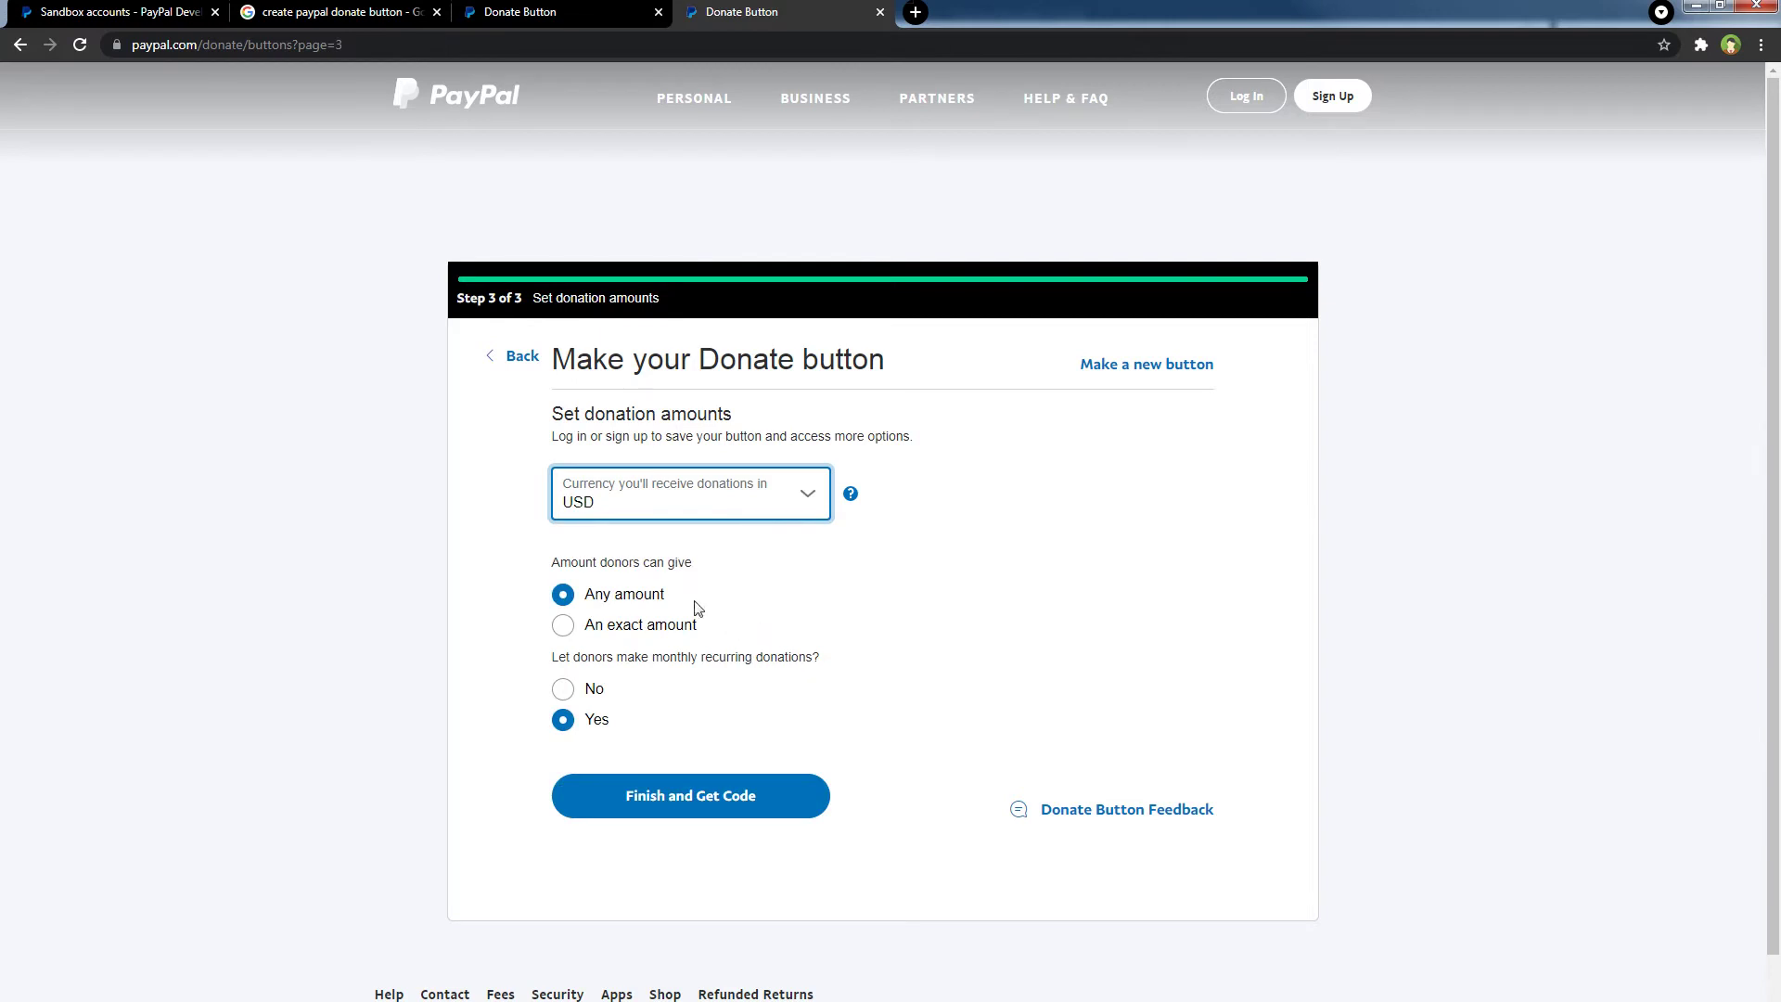
{"action": "left_click_drag", "start_coordinate": [664, 595], "coordinate": [590, 600]}
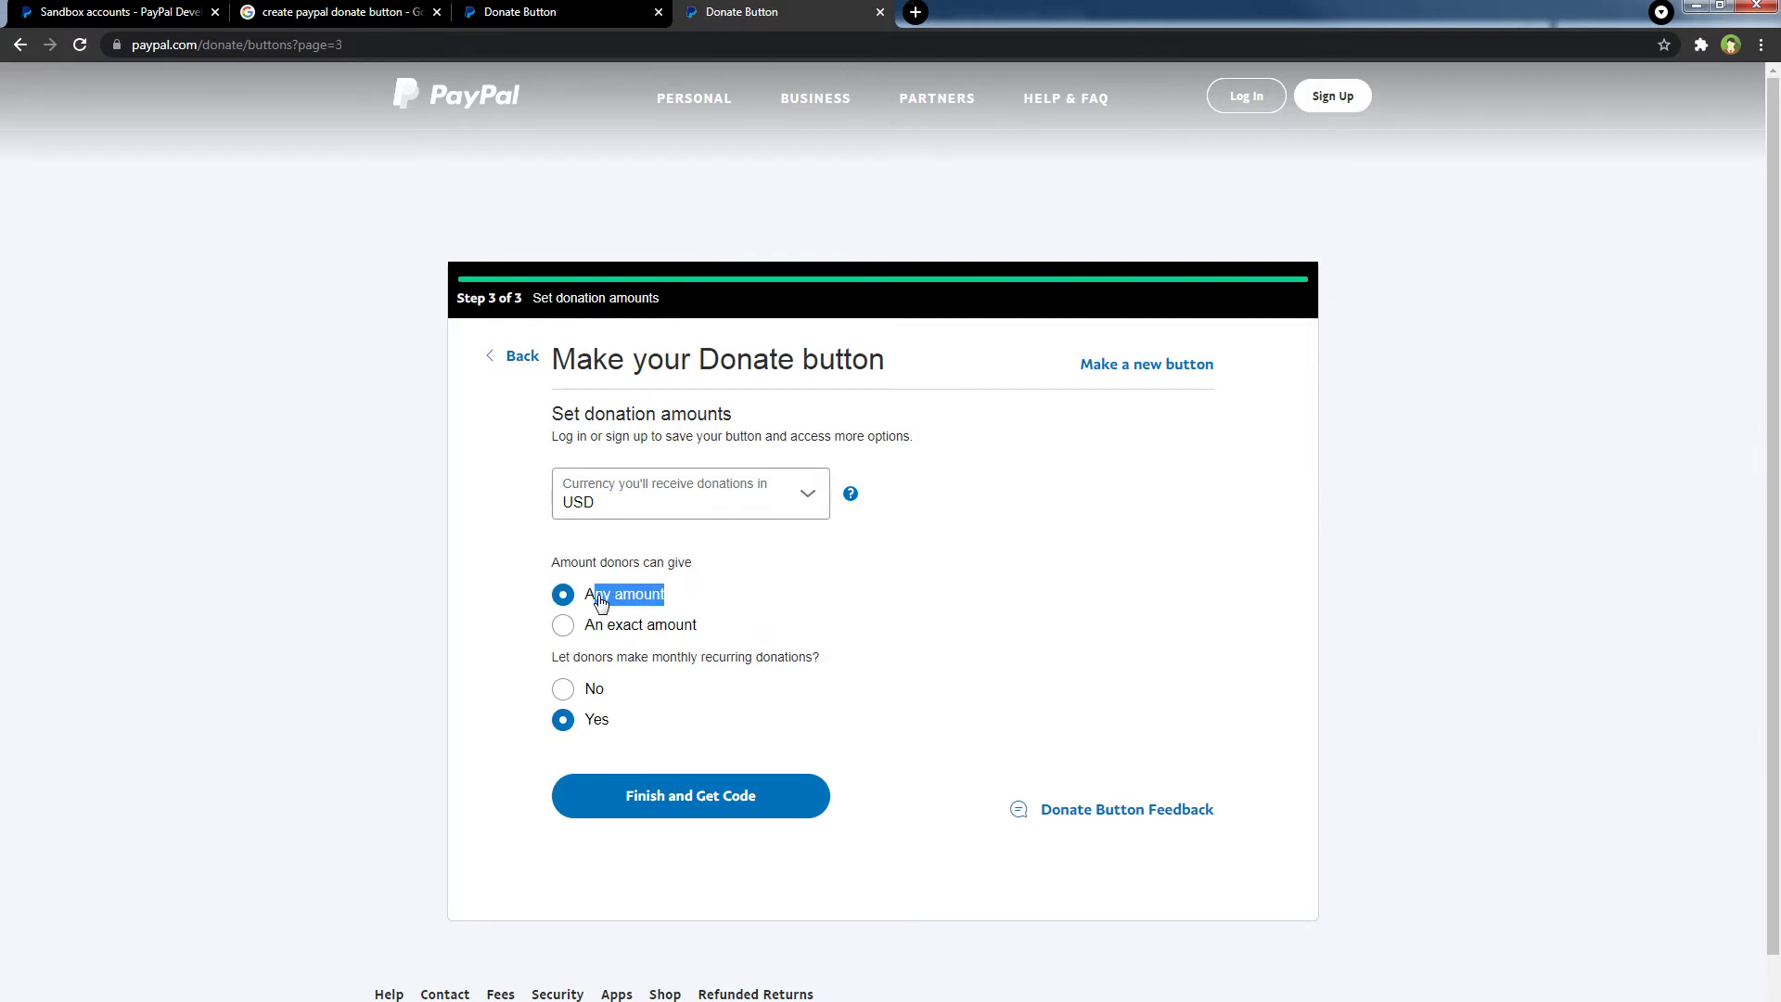
{"action": "left_click", "coordinate": [563, 625]}
{"action": "left_click", "coordinate": [617, 673]}
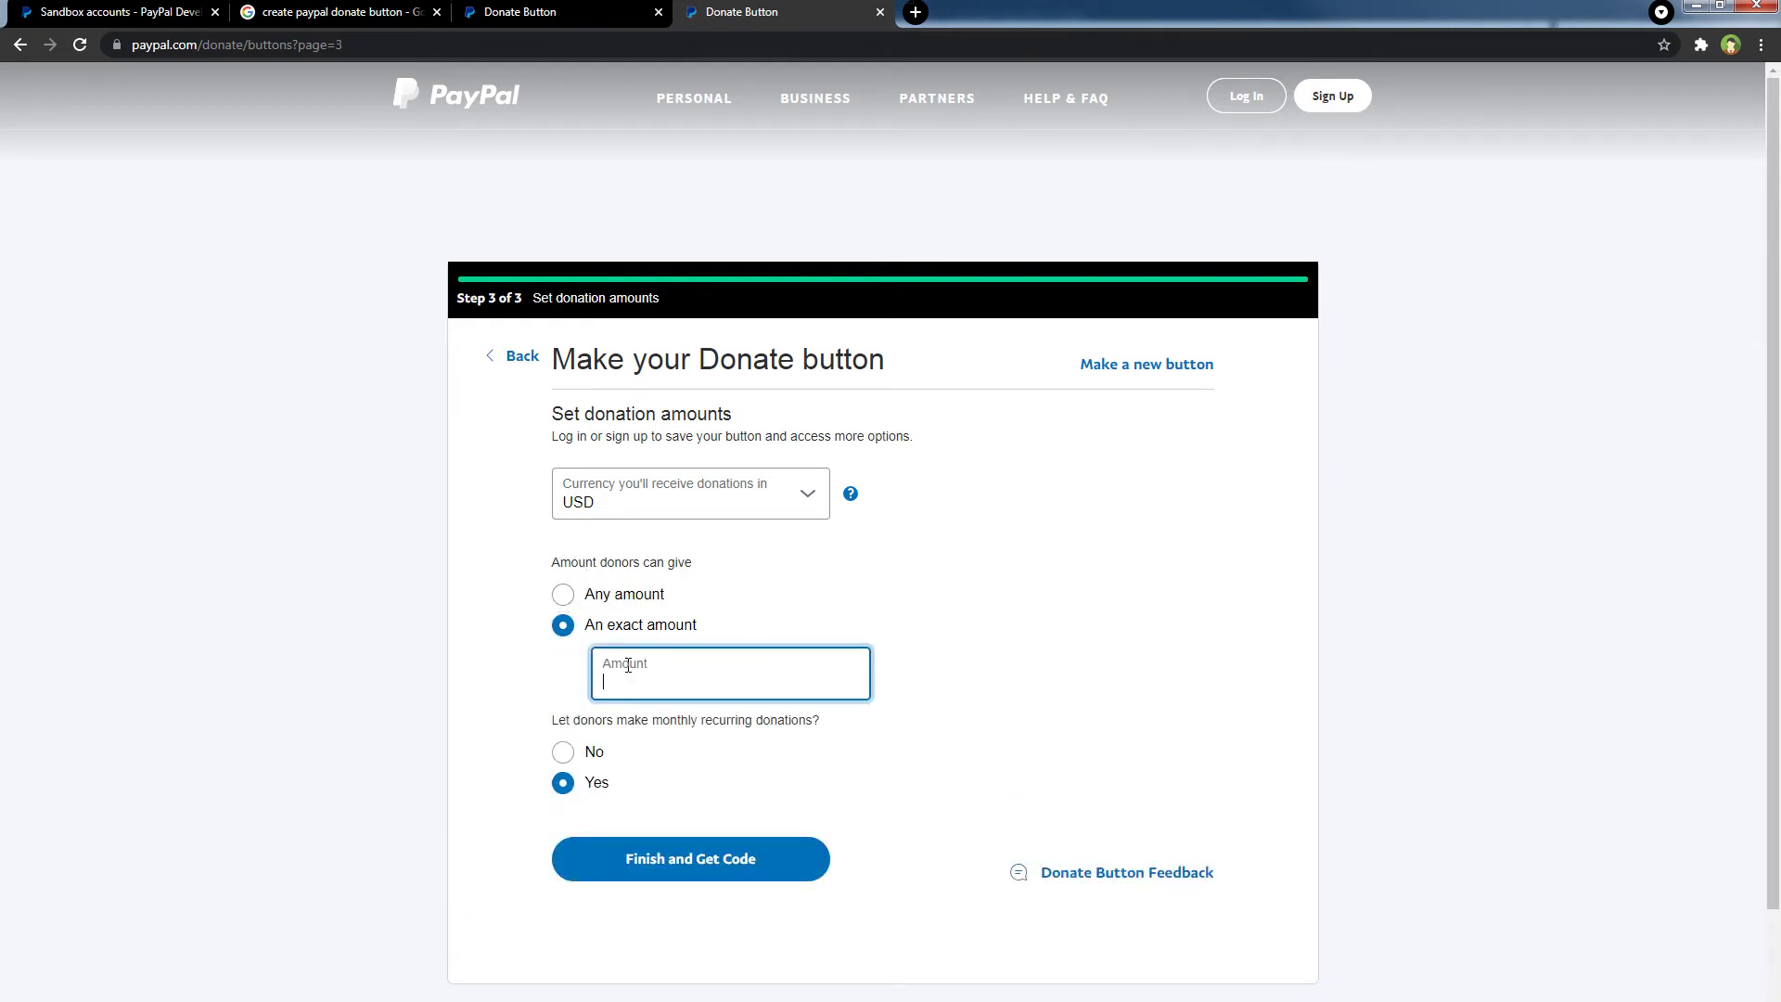
{"action": "left_click", "coordinate": [563, 595]}
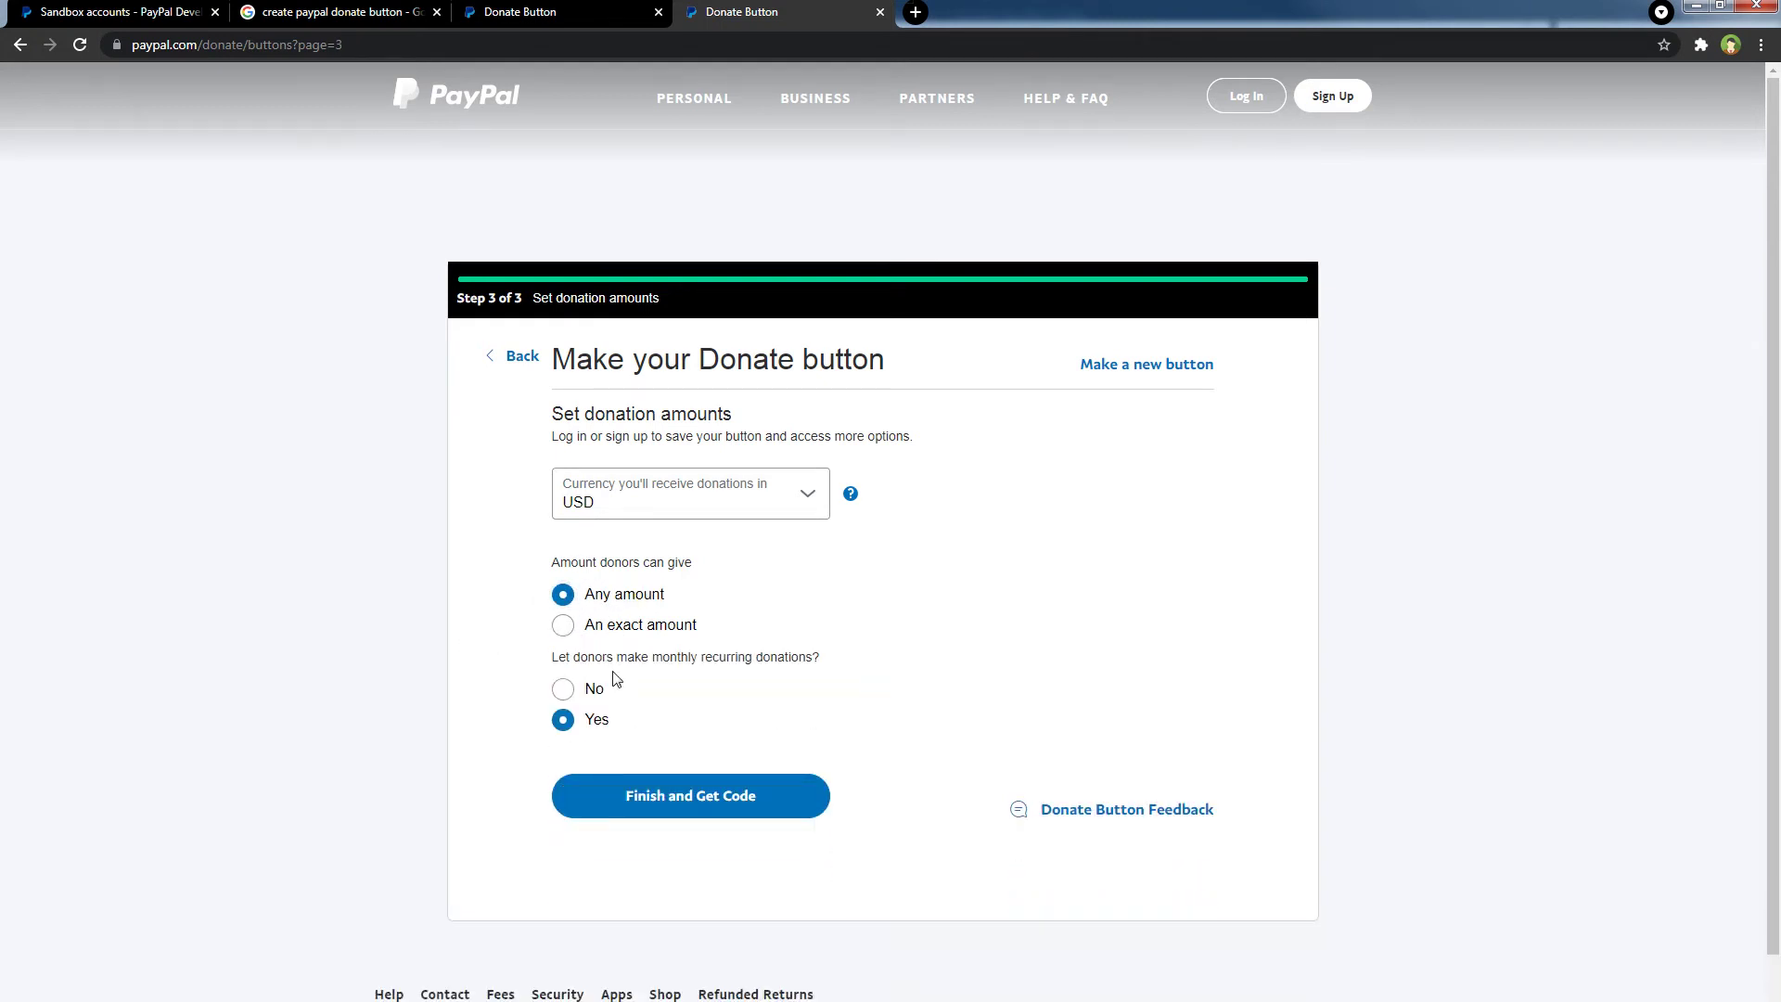
{"action": "left_click_drag", "start_coordinate": [653, 663], "coordinate": [811, 661]}
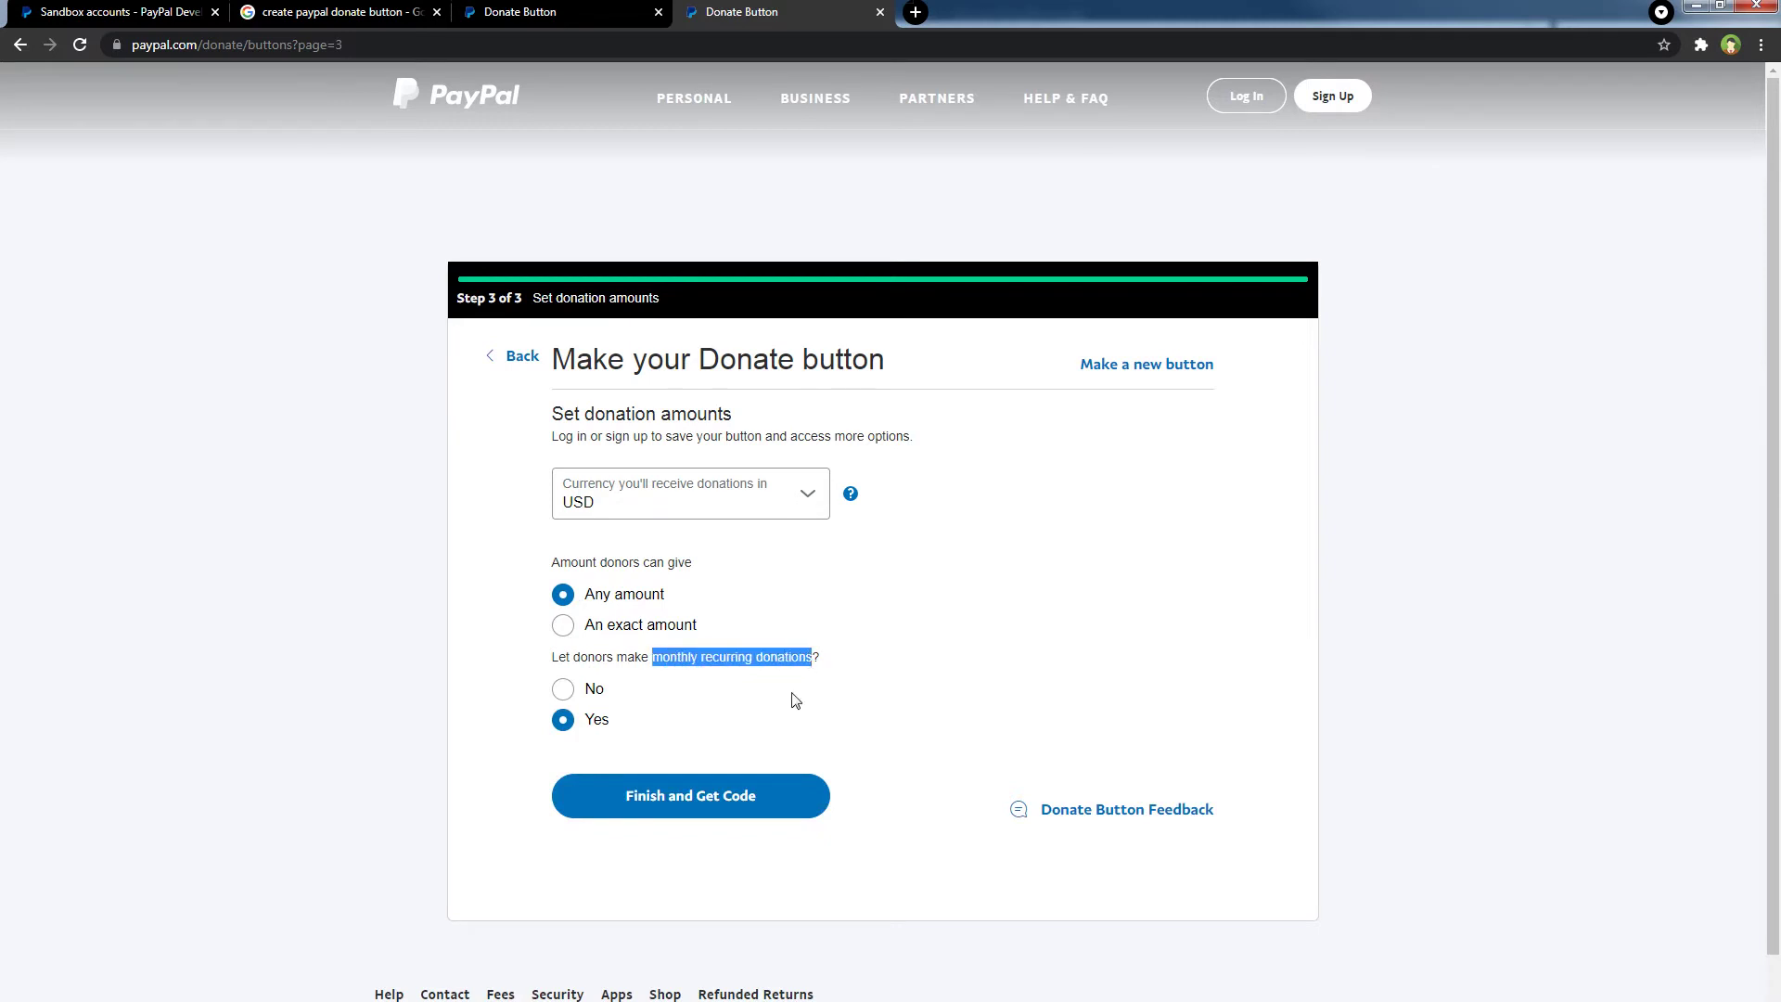
{"action": "left_click", "coordinate": [647, 799]}
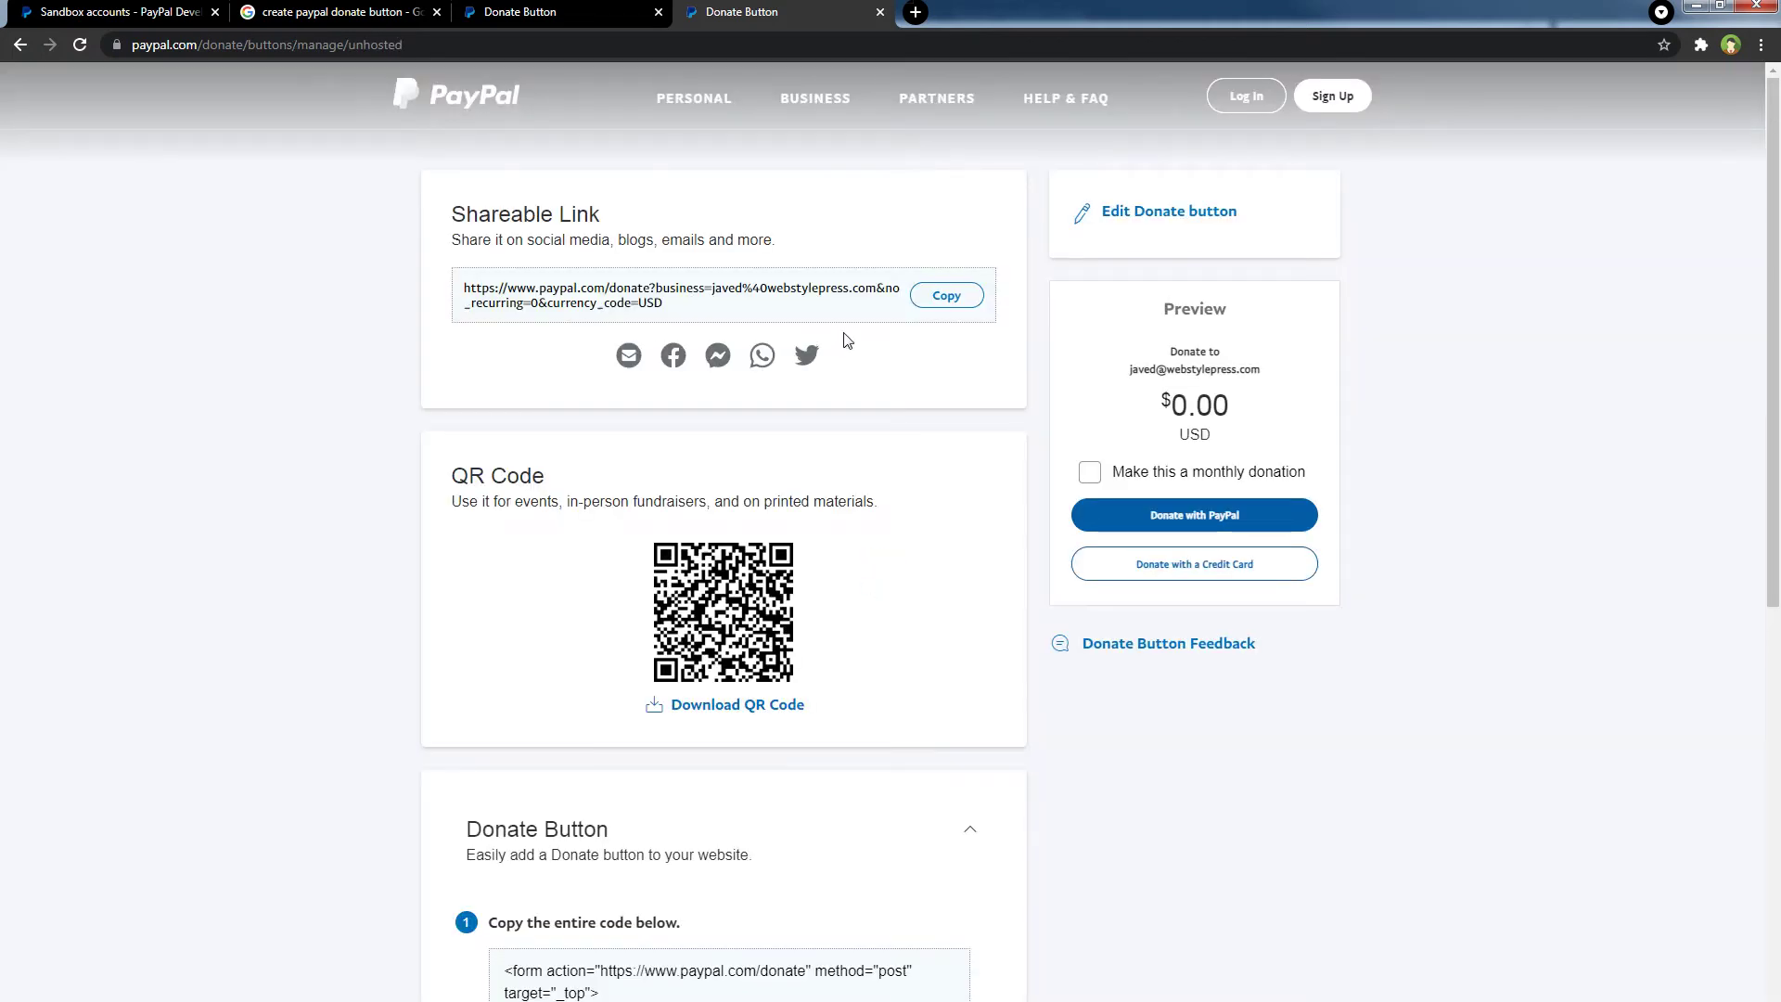
Copy the shareable donate link and load it in a new browser tab
{"action": "left_click", "coordinate": [946, 295]}
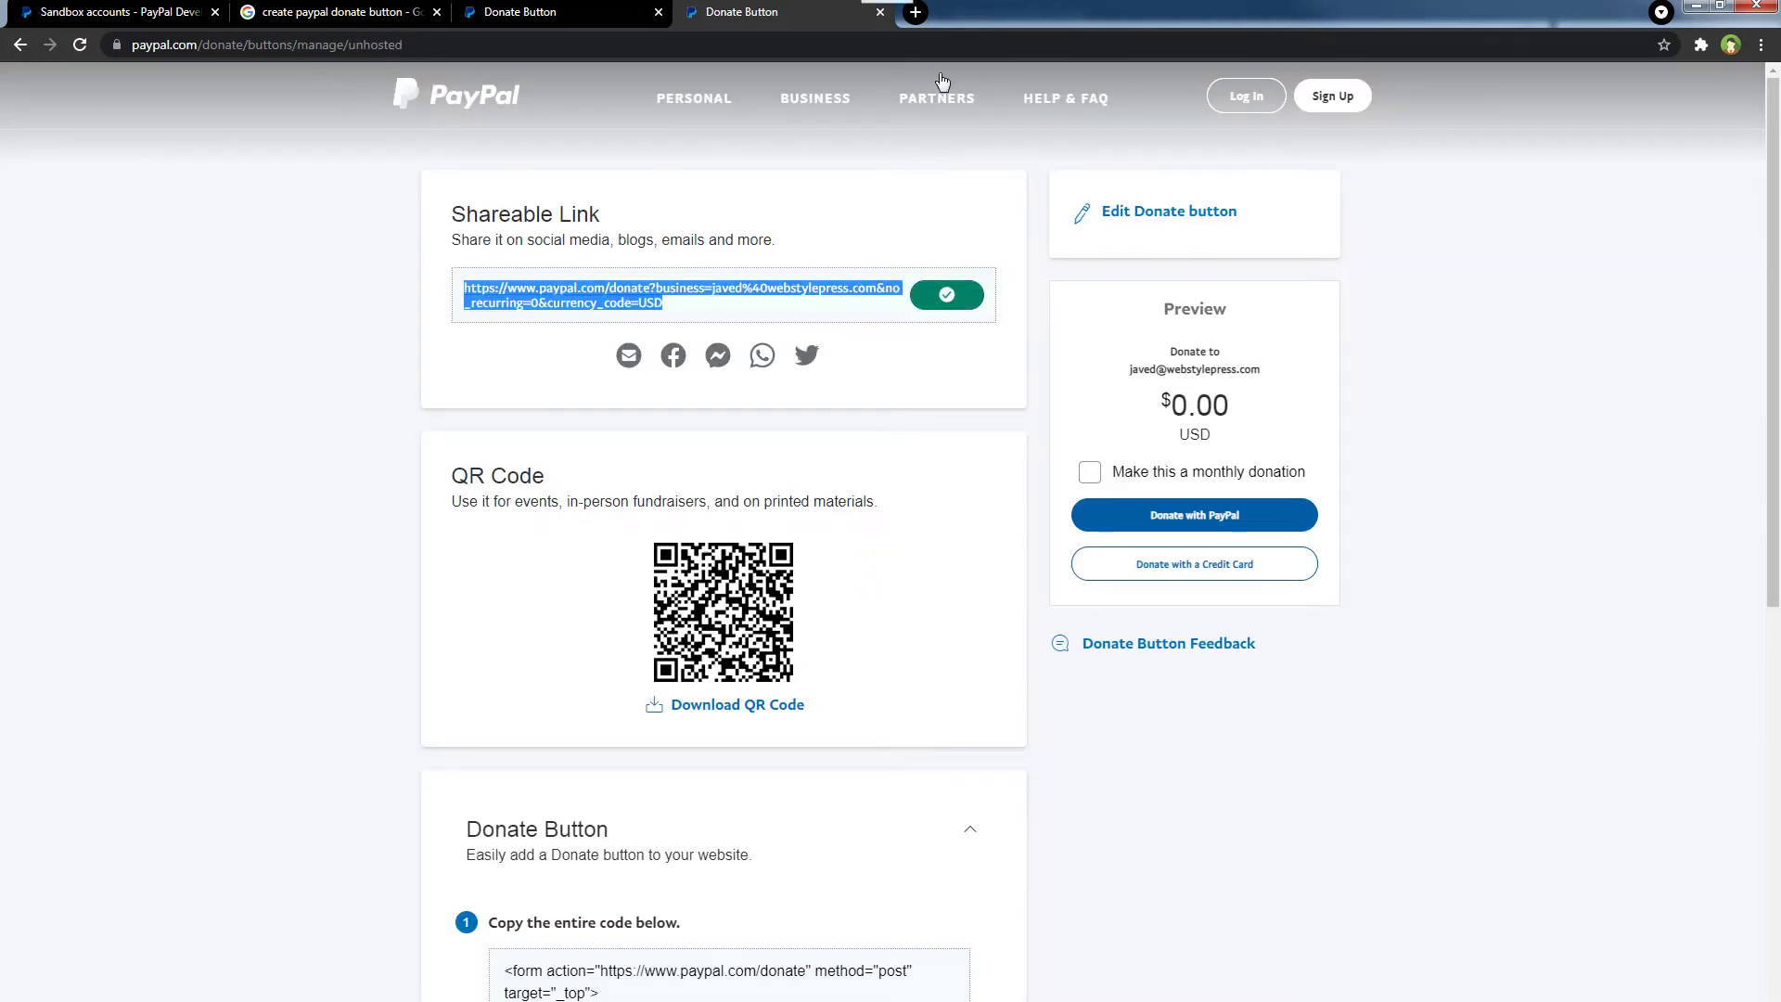
{"action": "left_click", "coordinate": [914, 12]}
{"action": "key", "text": "ctrl+v"}
{"action": "key", "text": "Return"}
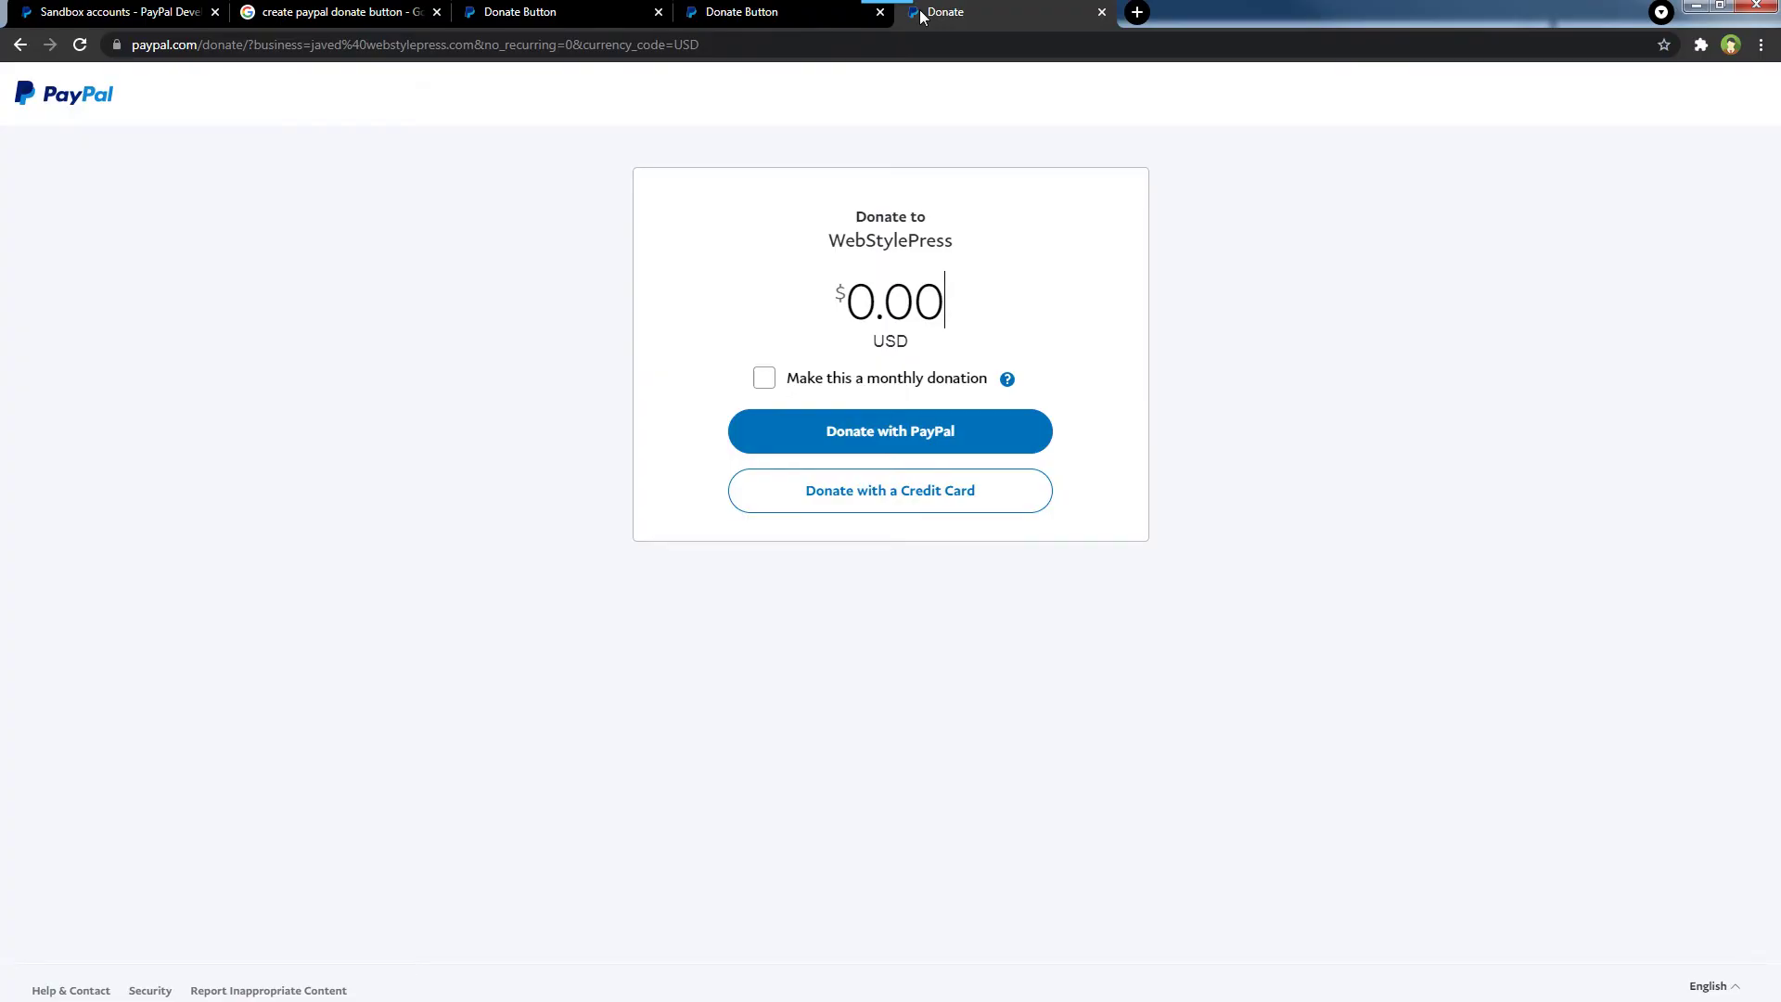
Set the donation to 20, toggle the monthly donation option off again, and return to the button page
{"action": "double_click", "coordinate": [854, 308]}
{"action": "type", "text": "20"}
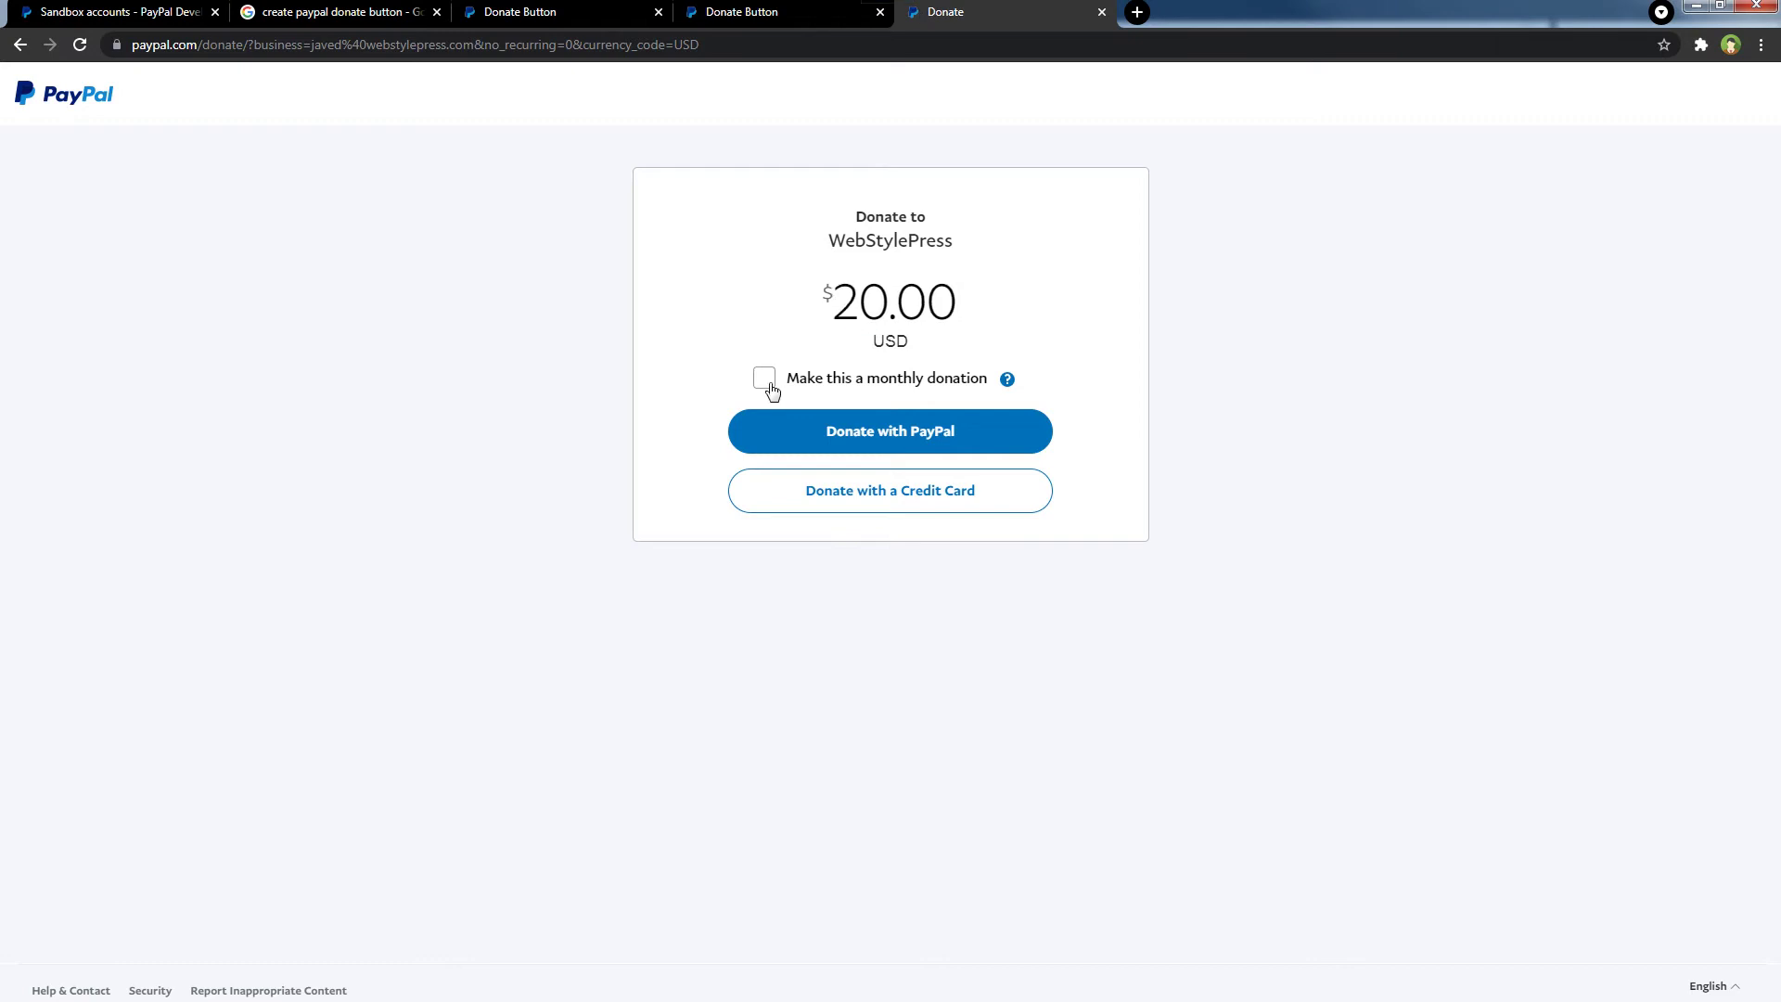
{"action": "left_click", "coordinate": [765, 378]}
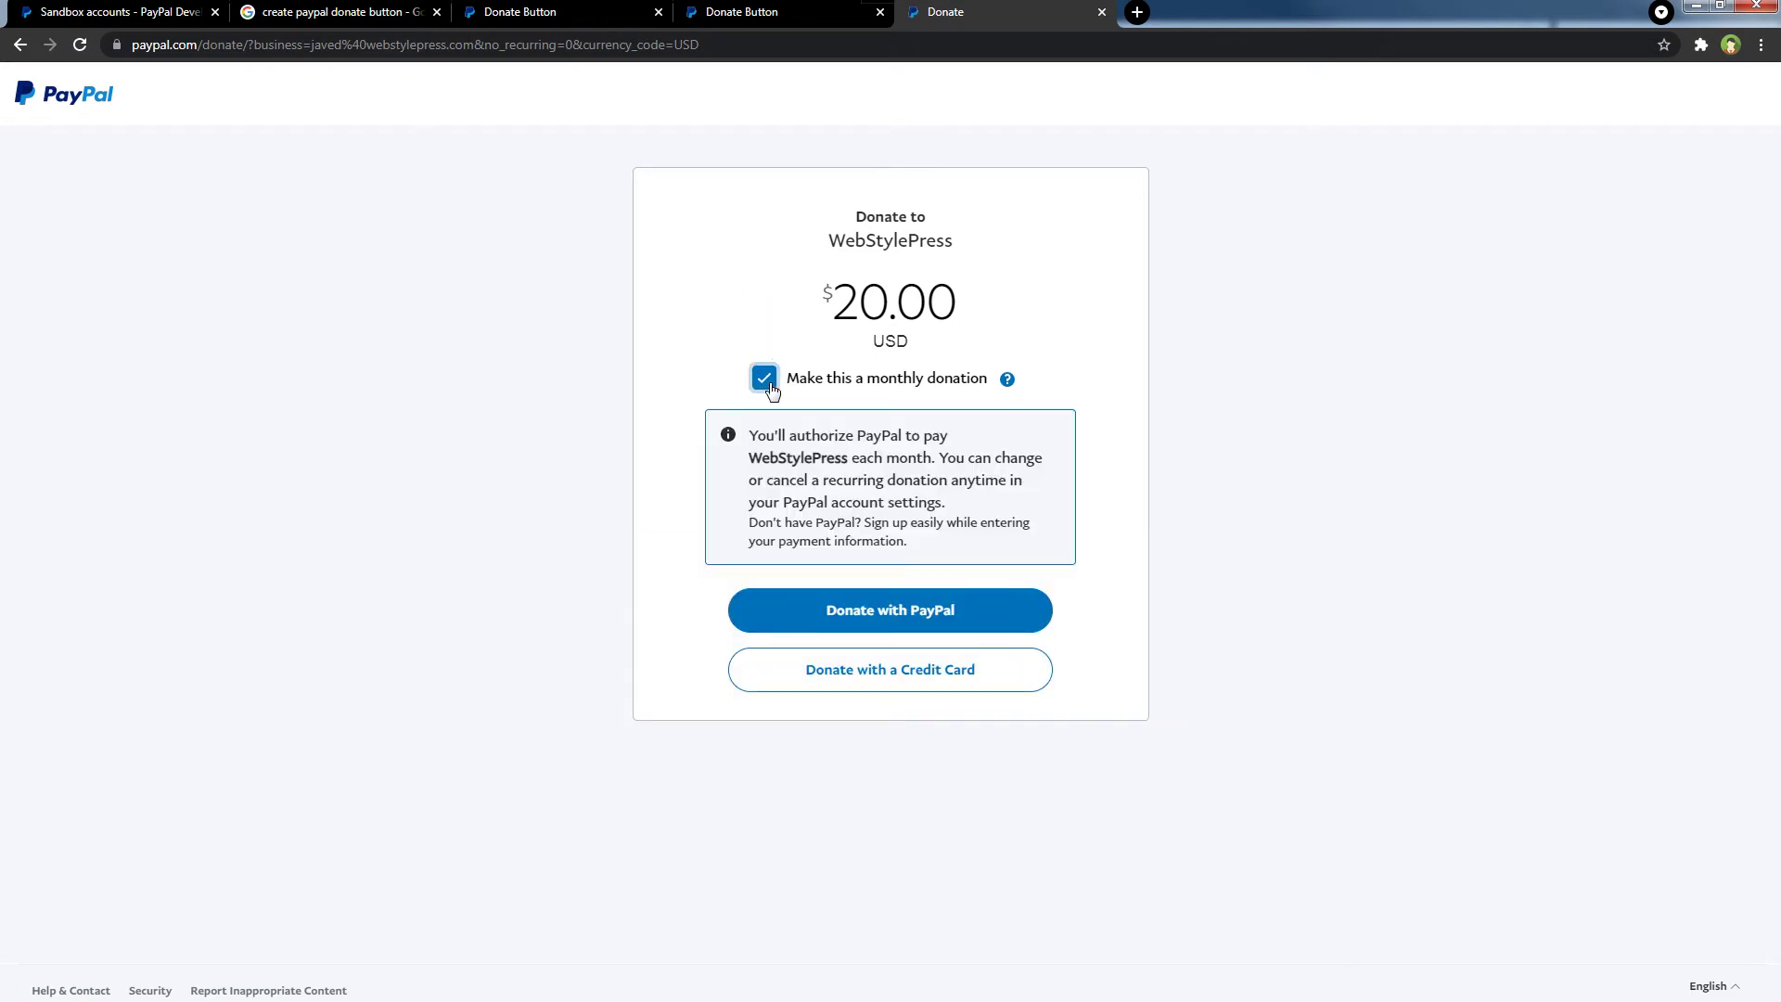
{"action": "left_click", "coordinate": [765, 378]}
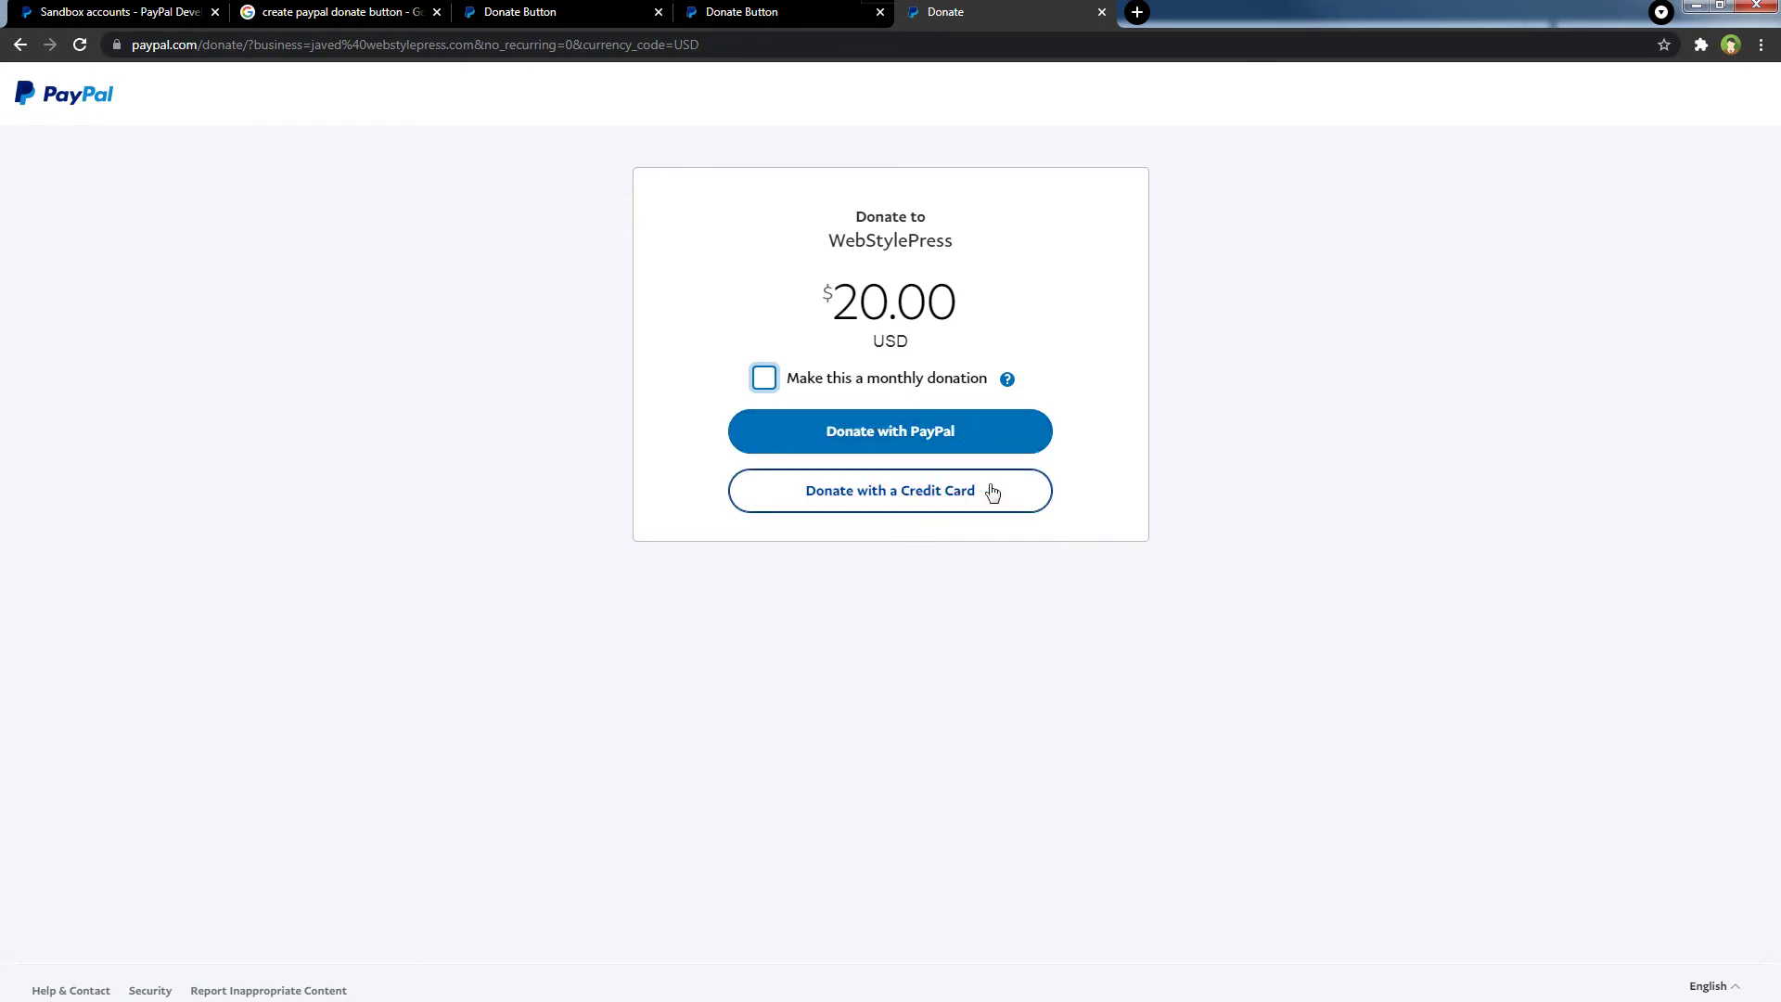
{"action": "left_click", "coordinate": [731, 13]}
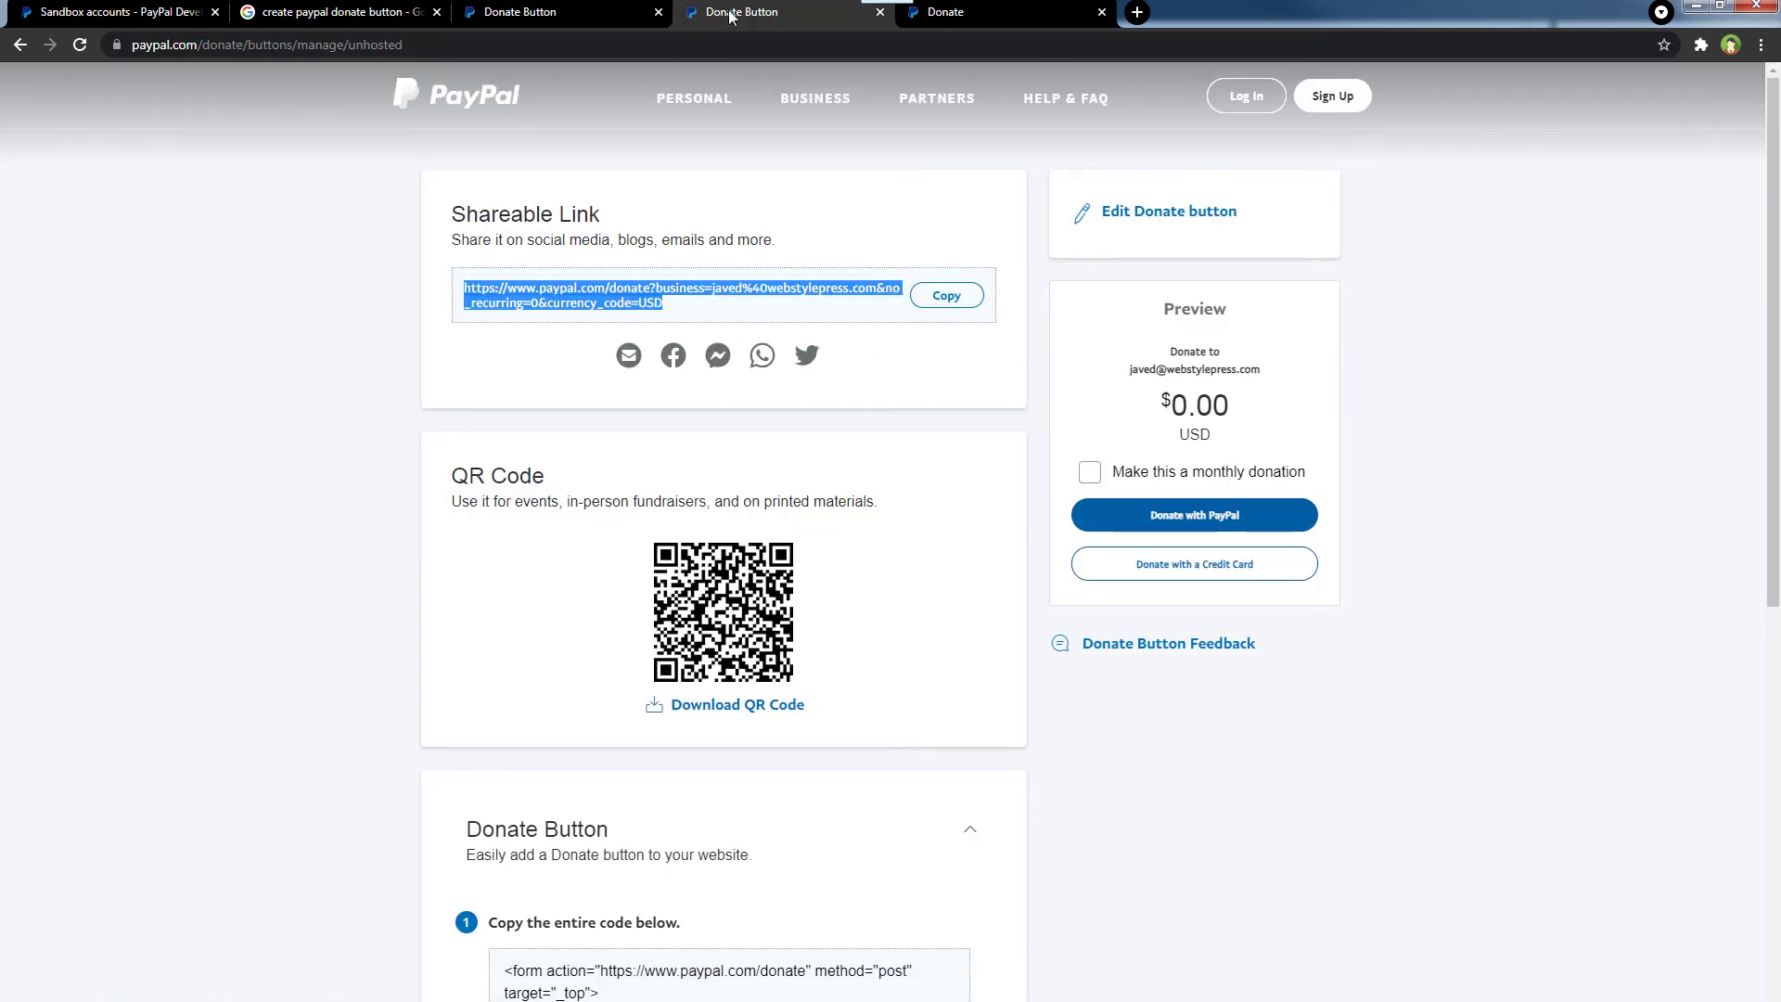
Look over the QR Code section and the live donate page, then come back to the setup page
{"action": "left_click_drag", "start_coordinate": [450, 477], "coordinate": [573, 481]}
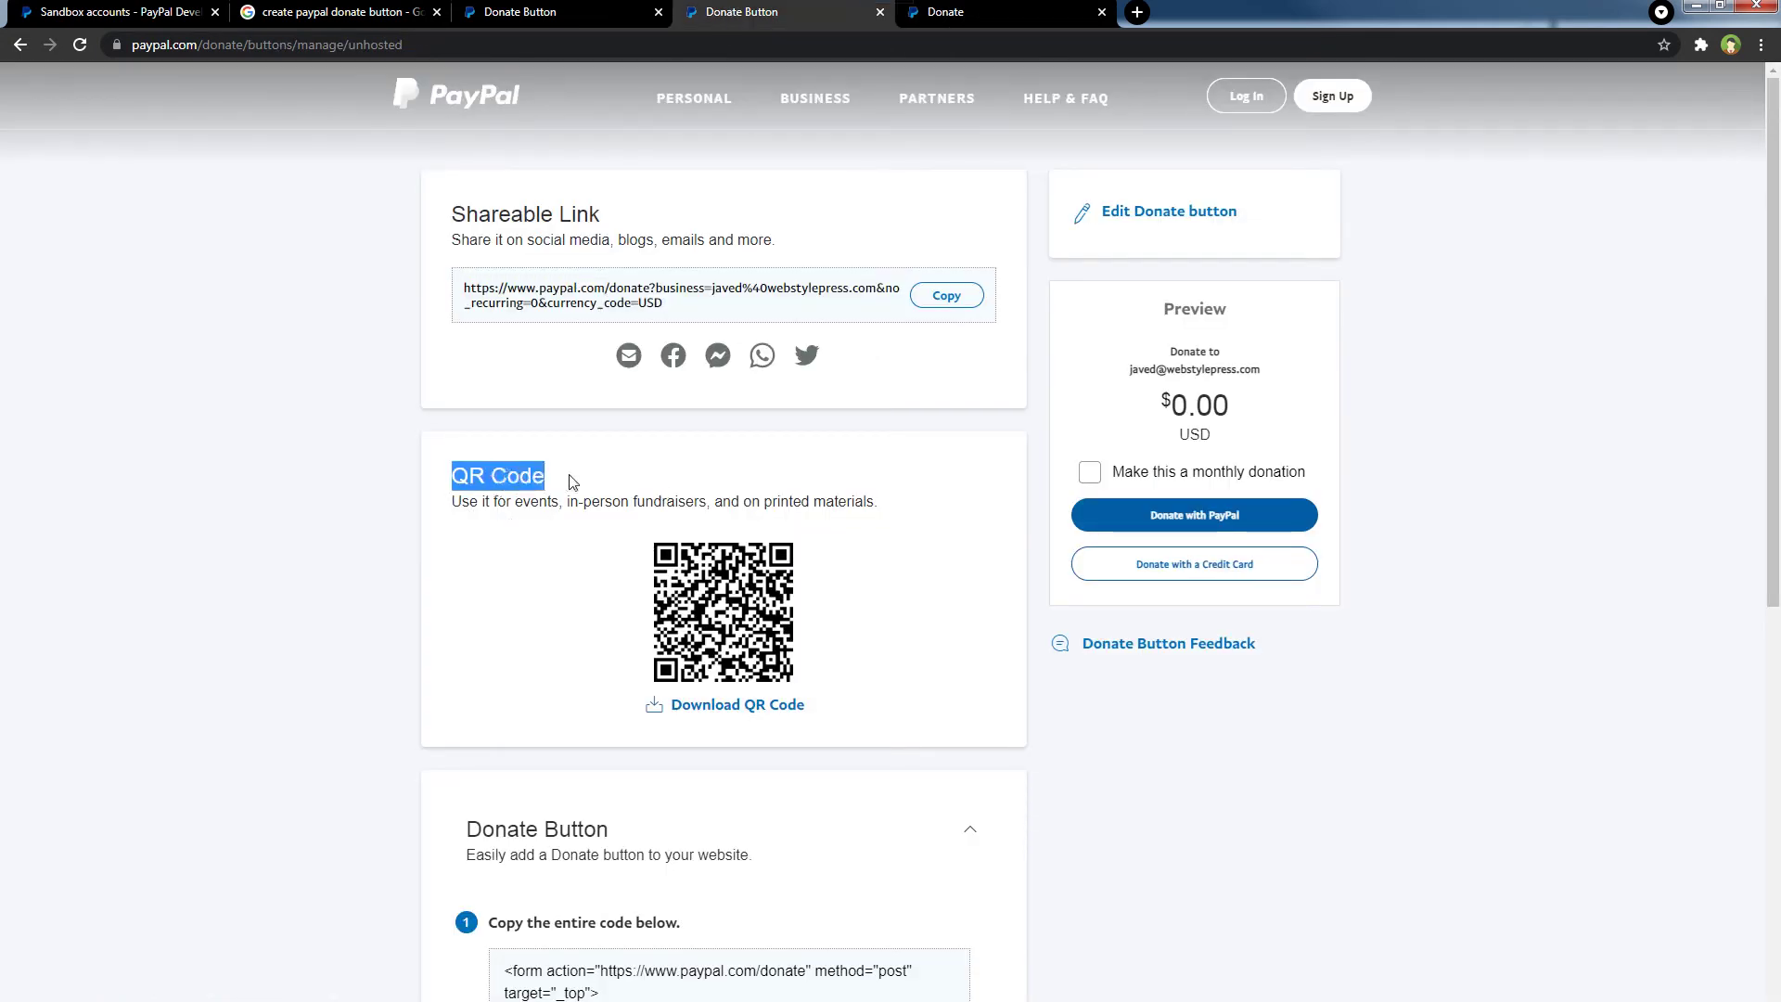
{"action": "left_click", "coordinate": [572, 481]}
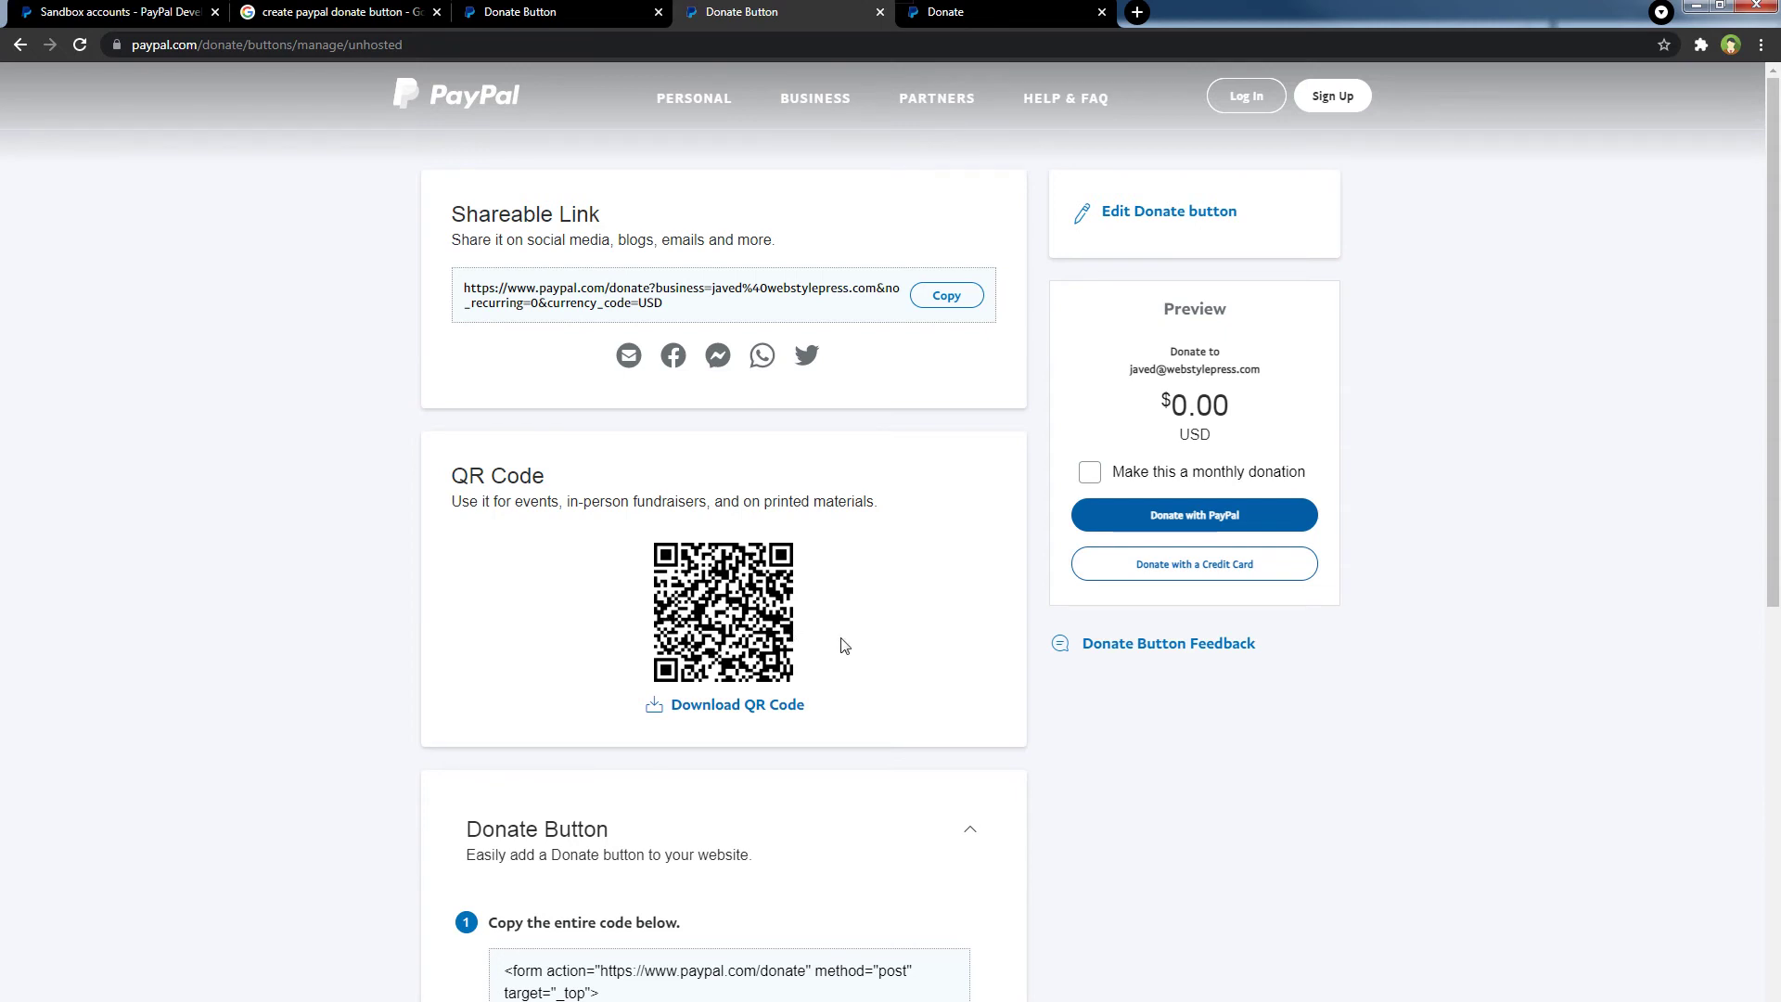
{"action": "left_click", "coordinate": [936, 20]}
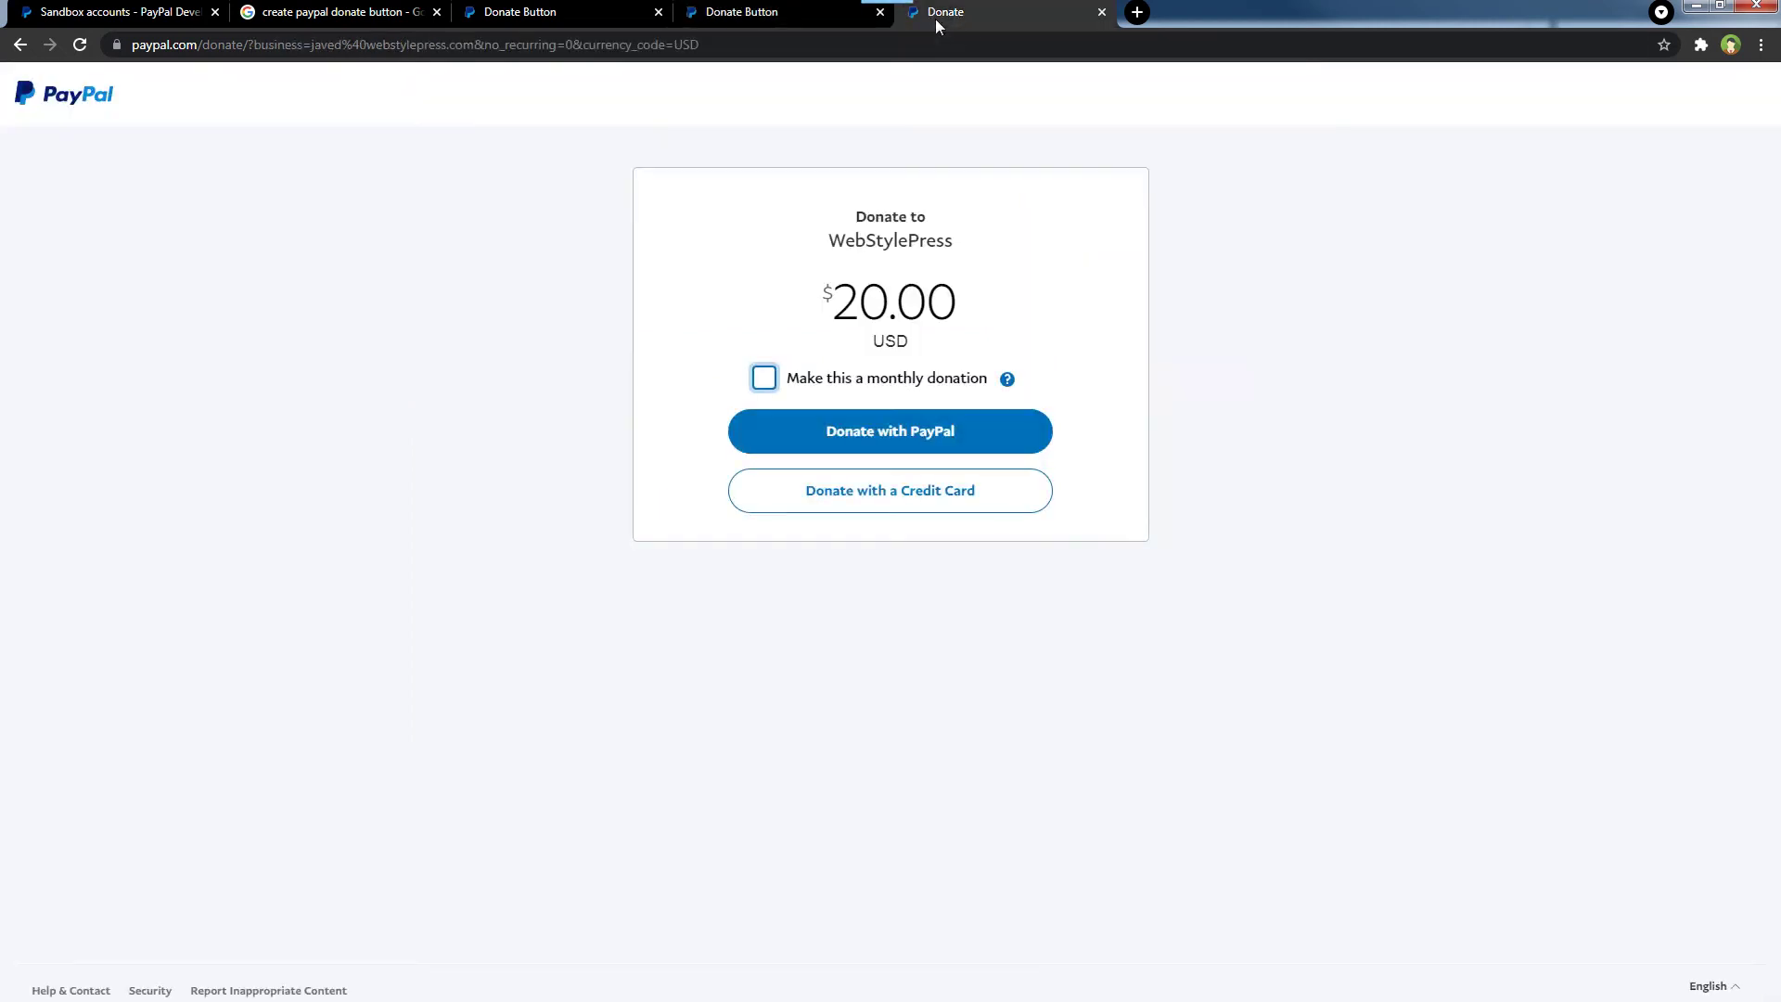
{"action": "left_click", "coordinate": [863, 16]}
Select the entire Donate Button form code and switch to index.html in VS Code
{"action": "scroll", "coordinate": [1376, 700], "scroll_direction": "down", "scroll_amount": 4}
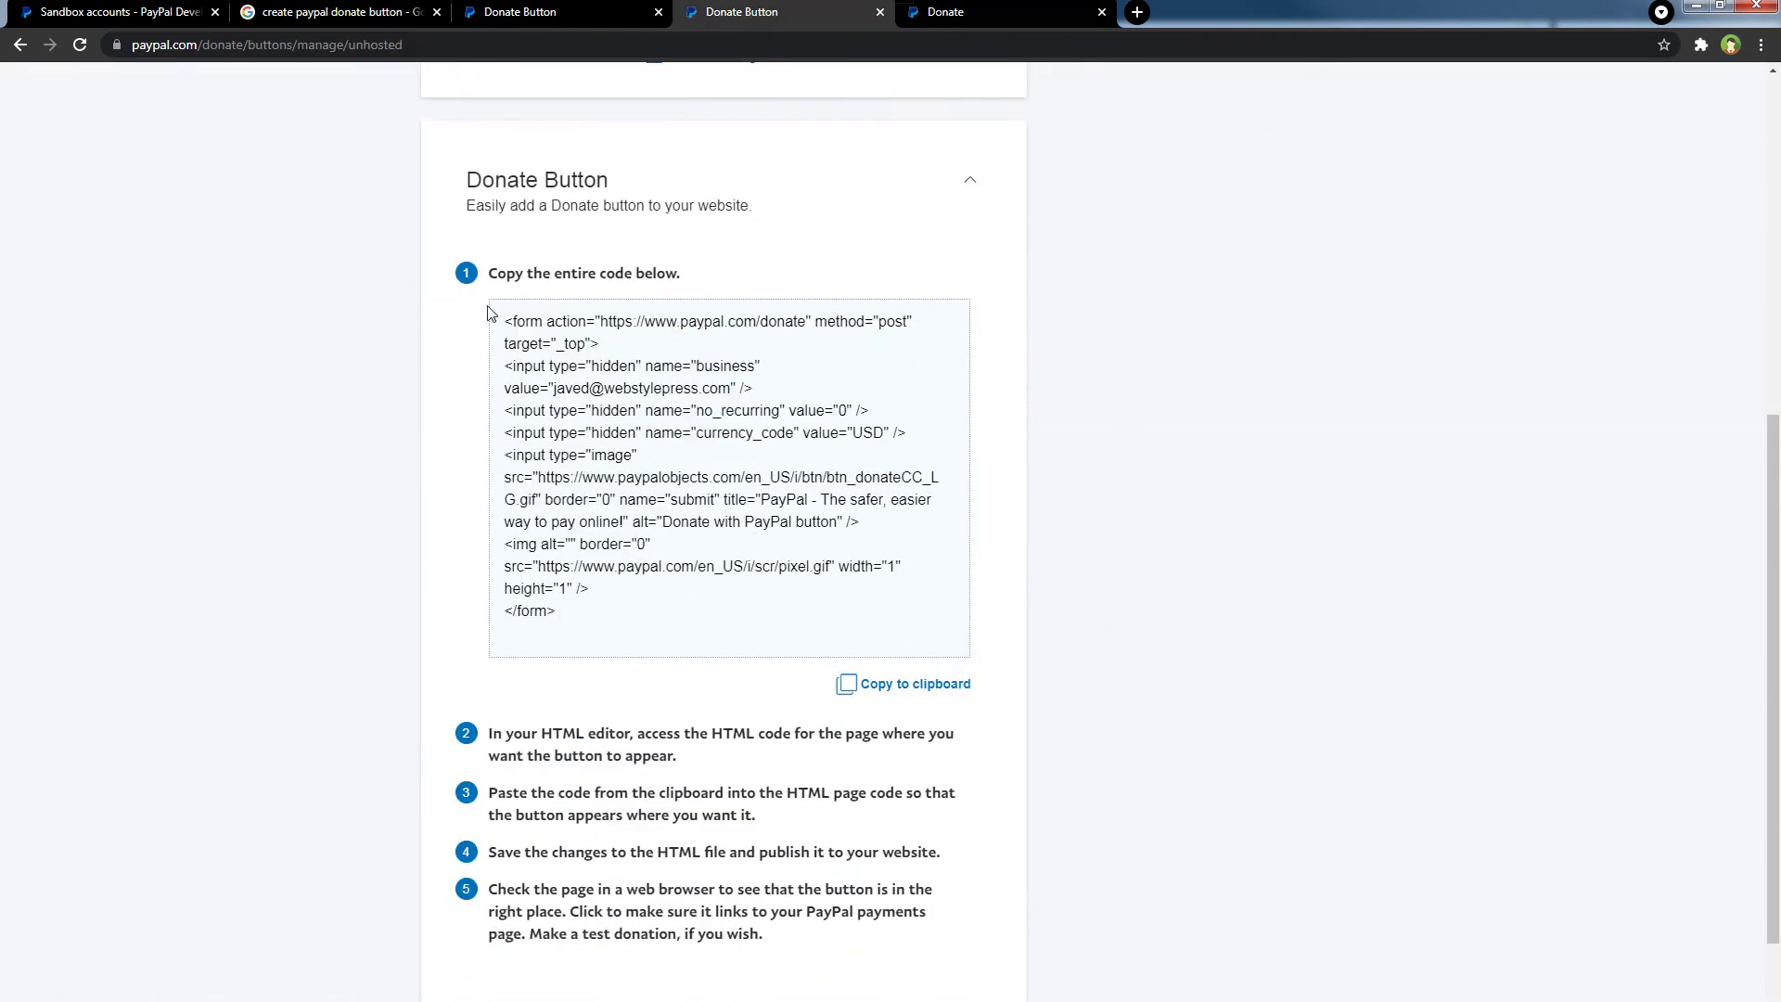
{"action": "left_click_drag", "start_coordinate": [501, 318], "coordinate": [620, 635]}
{"action": "key", "text": "ctrl+c"}
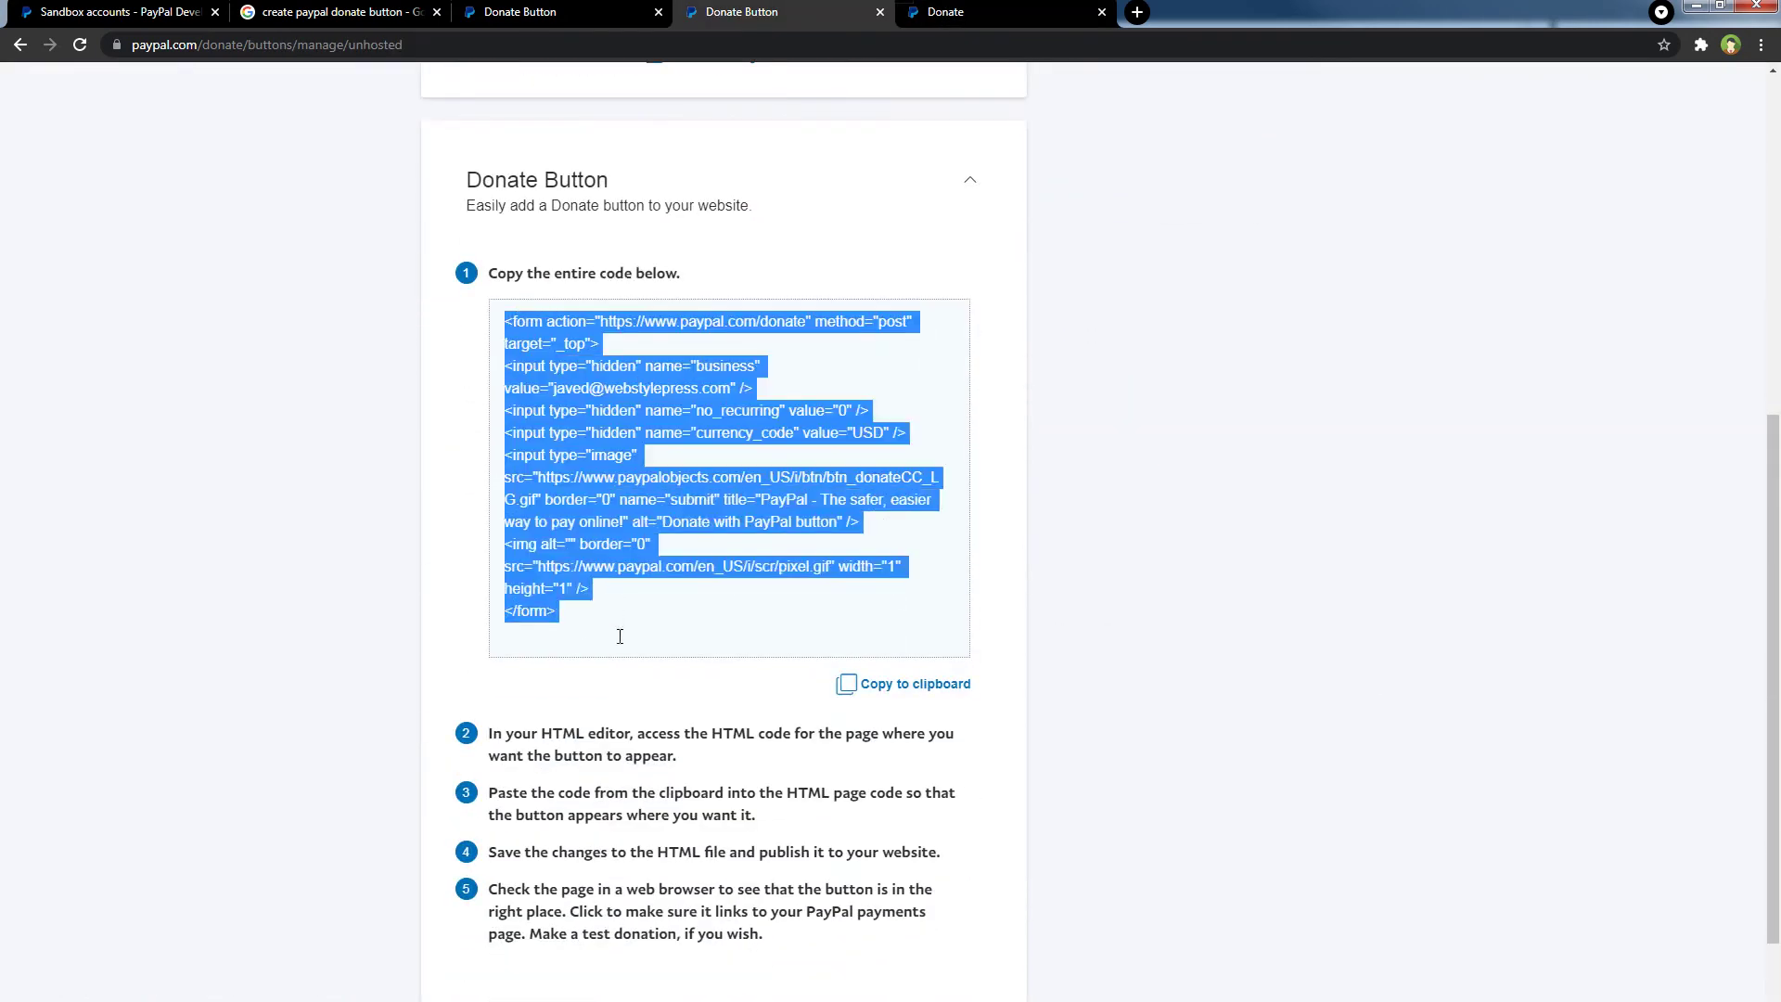
{"action": "key", "text": "alt+Tab"}
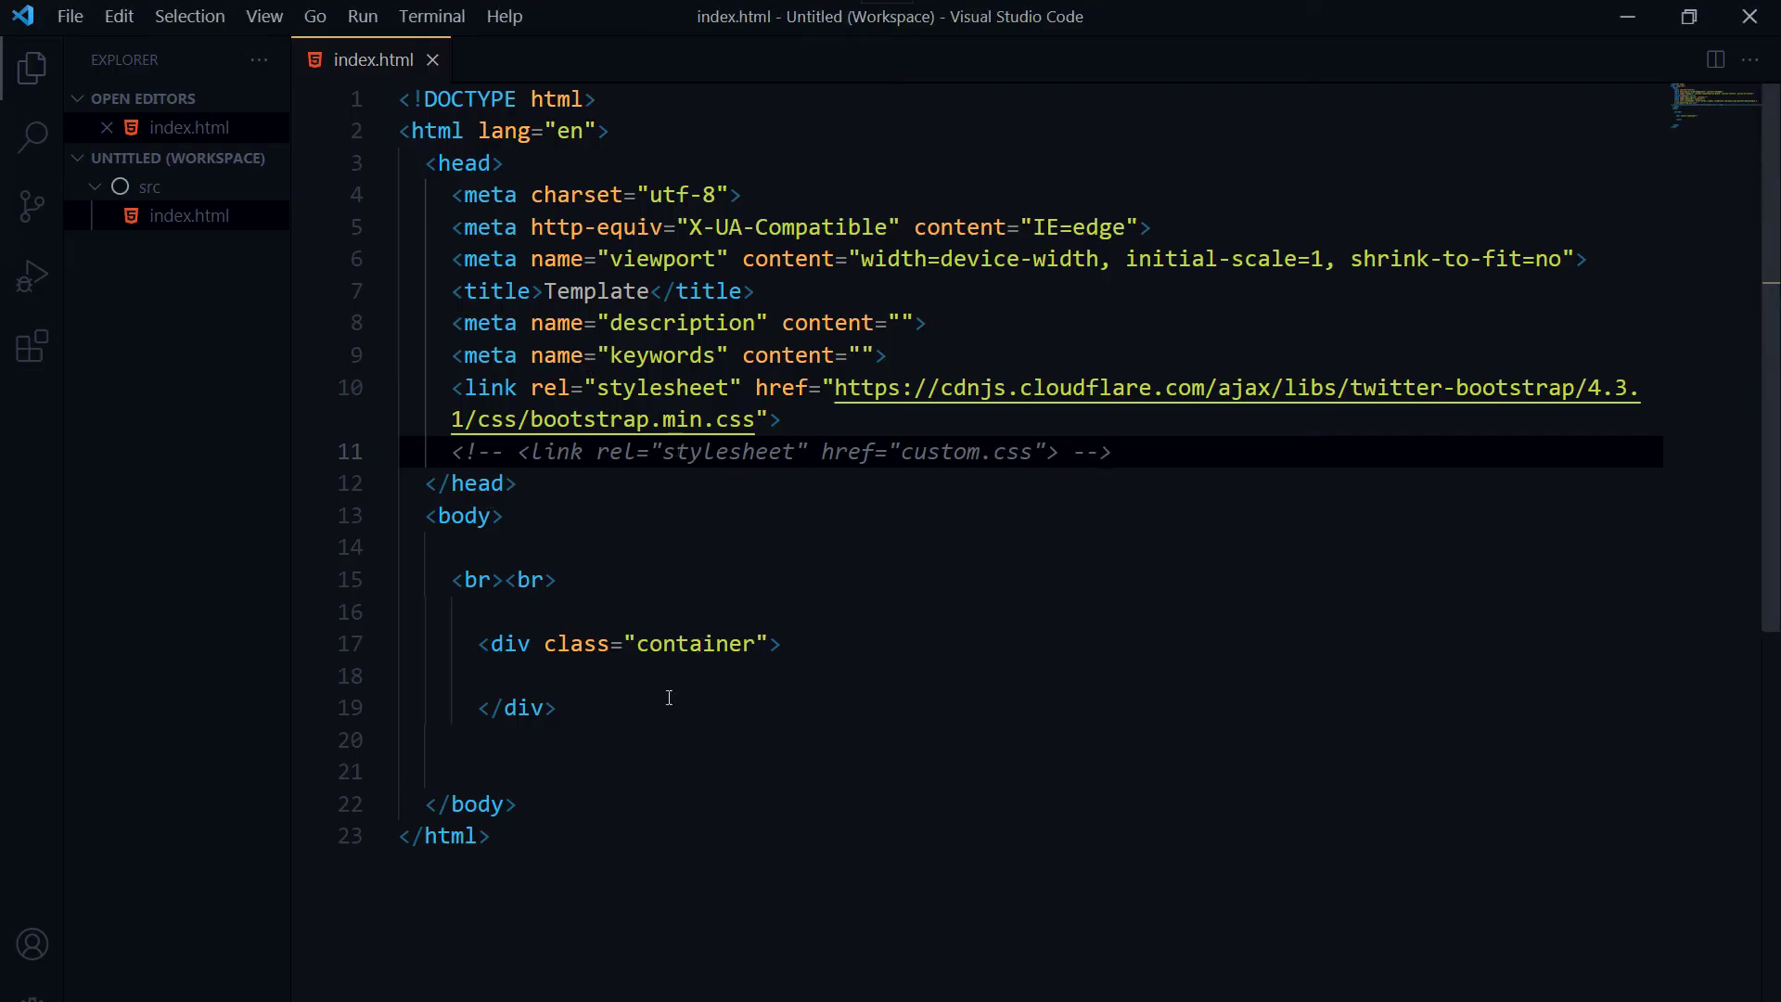
Paste the PayPal donate form into the empty container div, remove surplus blank lines, and save index.html
{"action": "left_click", "coordinate": [588, 677]}
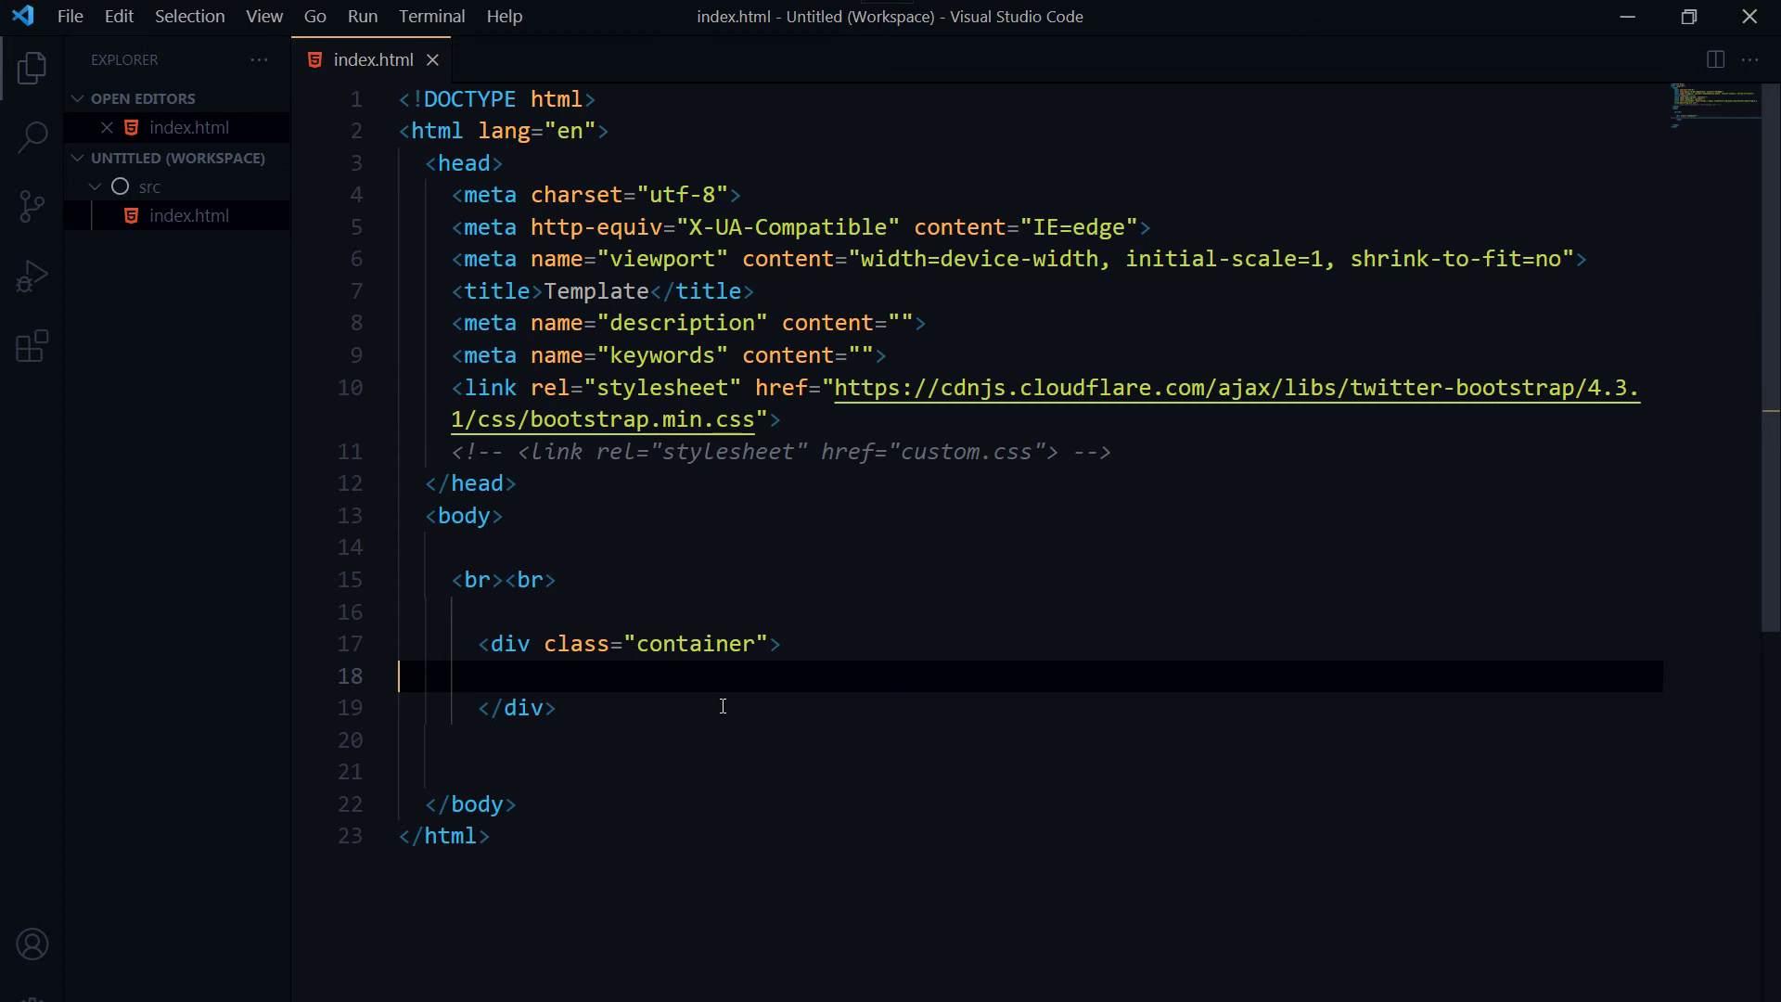
{"action": "key", "text": "Down"}
{"action": "key", "text": "Down"}
{"action": "key", "text": "Delete"}
{"action": "key", "text": "Up"}
{"action": "key", "text": "Up"}
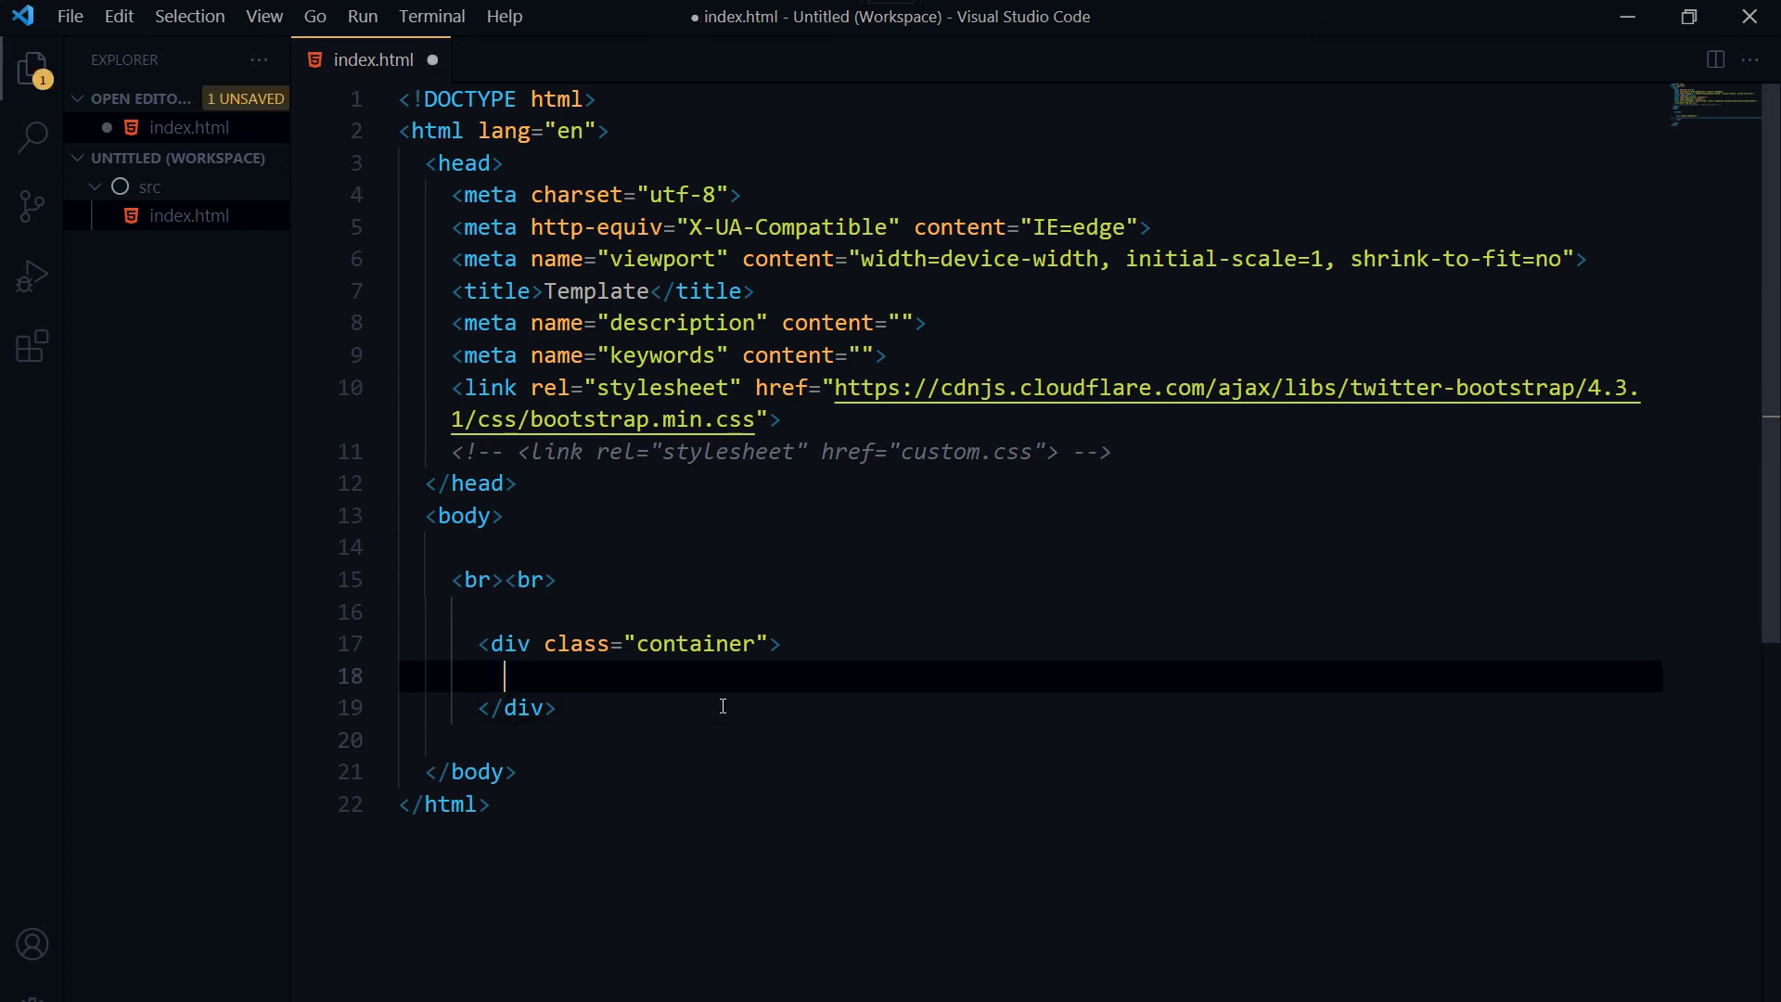
{"action": "key", "text": "ctrl+v"}
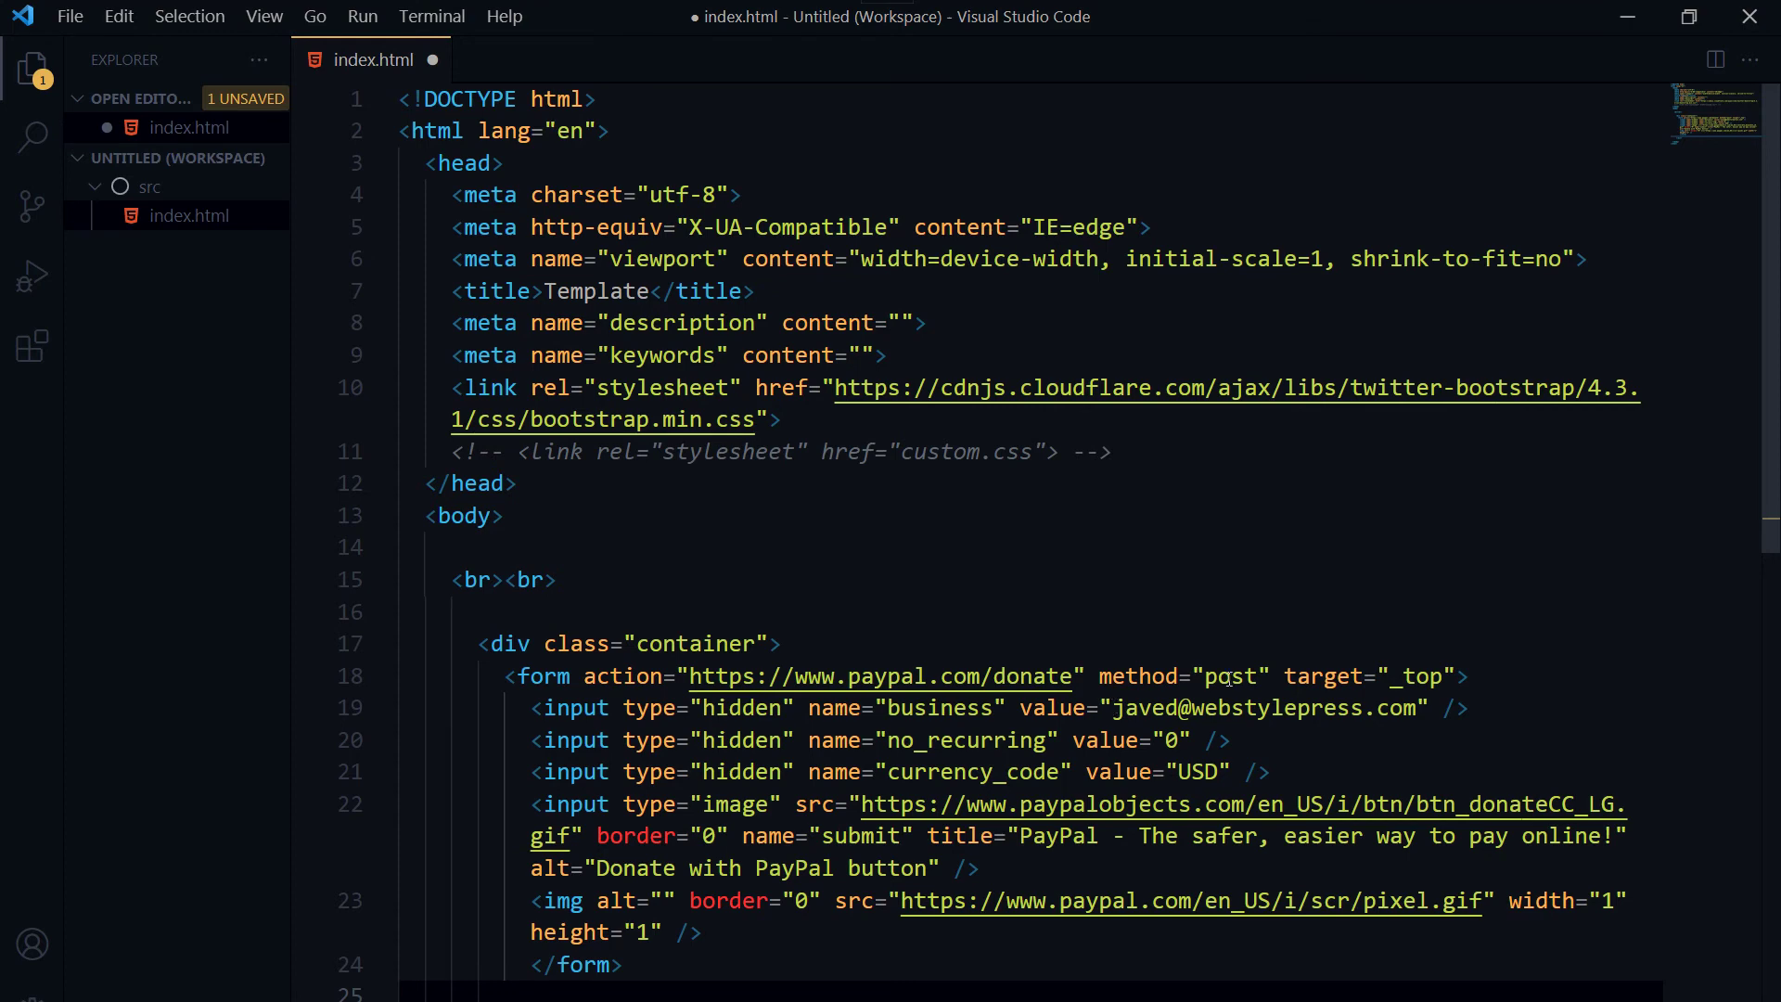
{"action": "scroll", "coordinate": [885, 847], "scroll_direction": "down", "scroll_amount": 3}
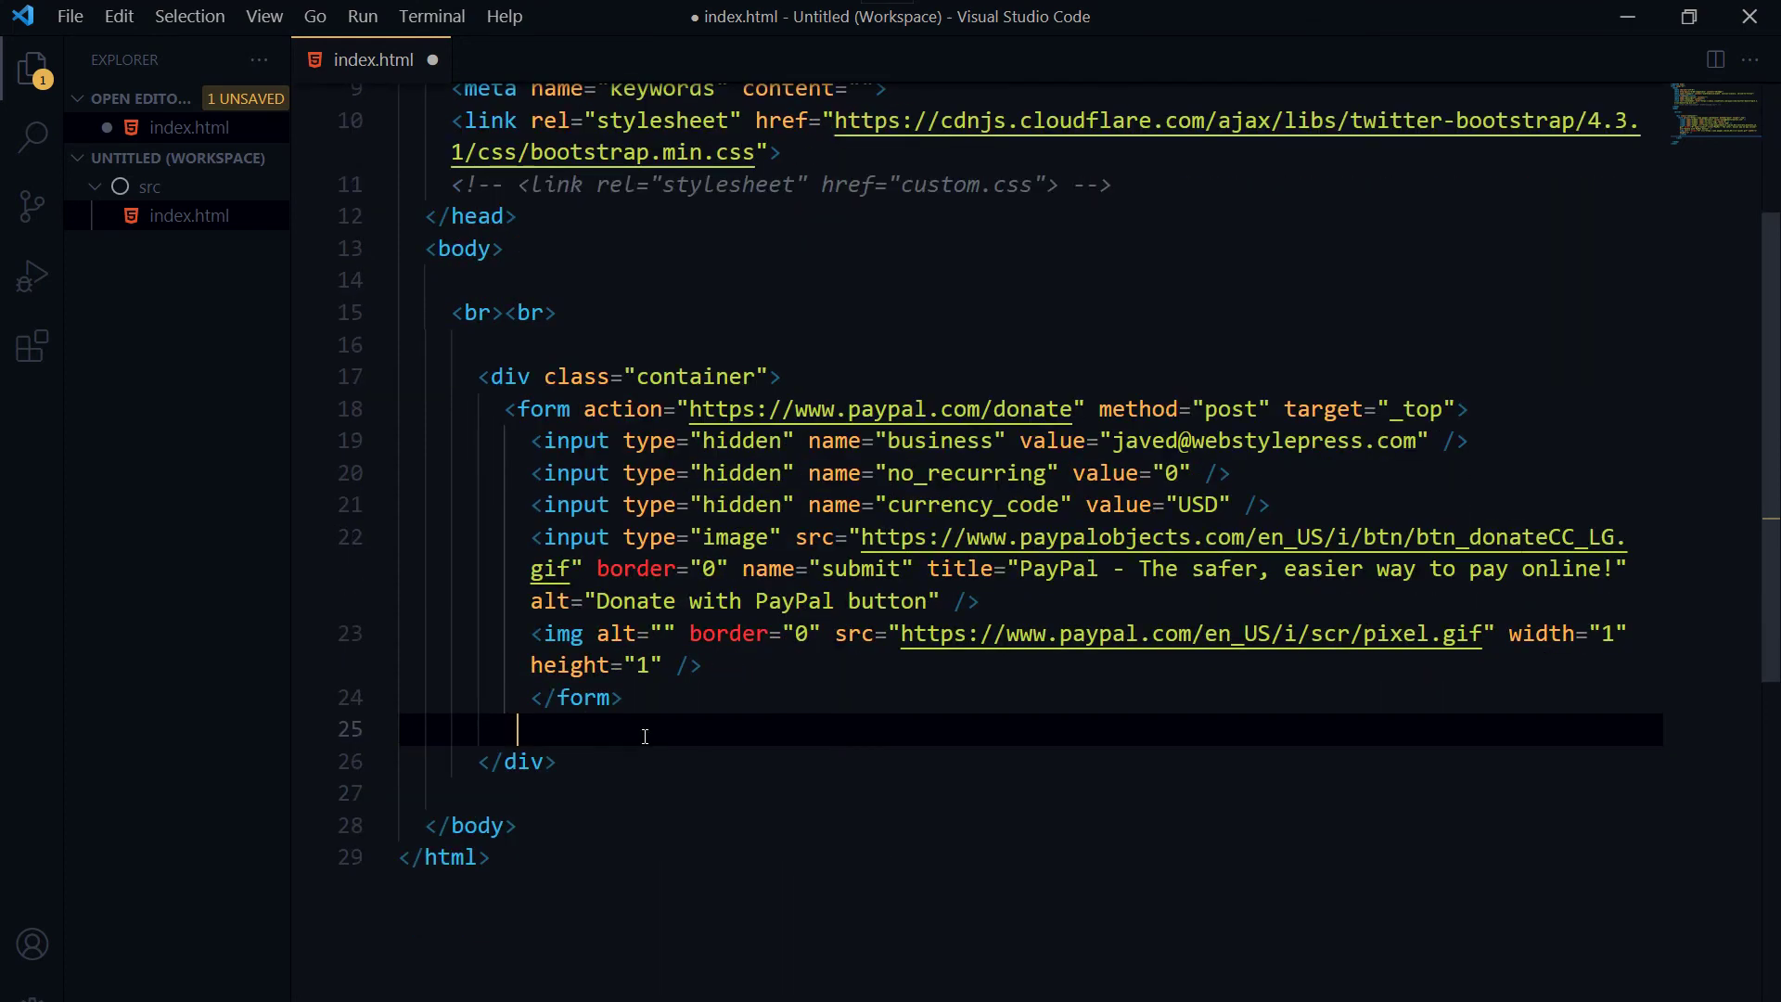
{"action": "key", "text": "shift+Home"}
{"action": "key", "text": "Delete"}
{"action": "key", "text": "Delete"}
{"action": "key", "text": "ctrl+s"}
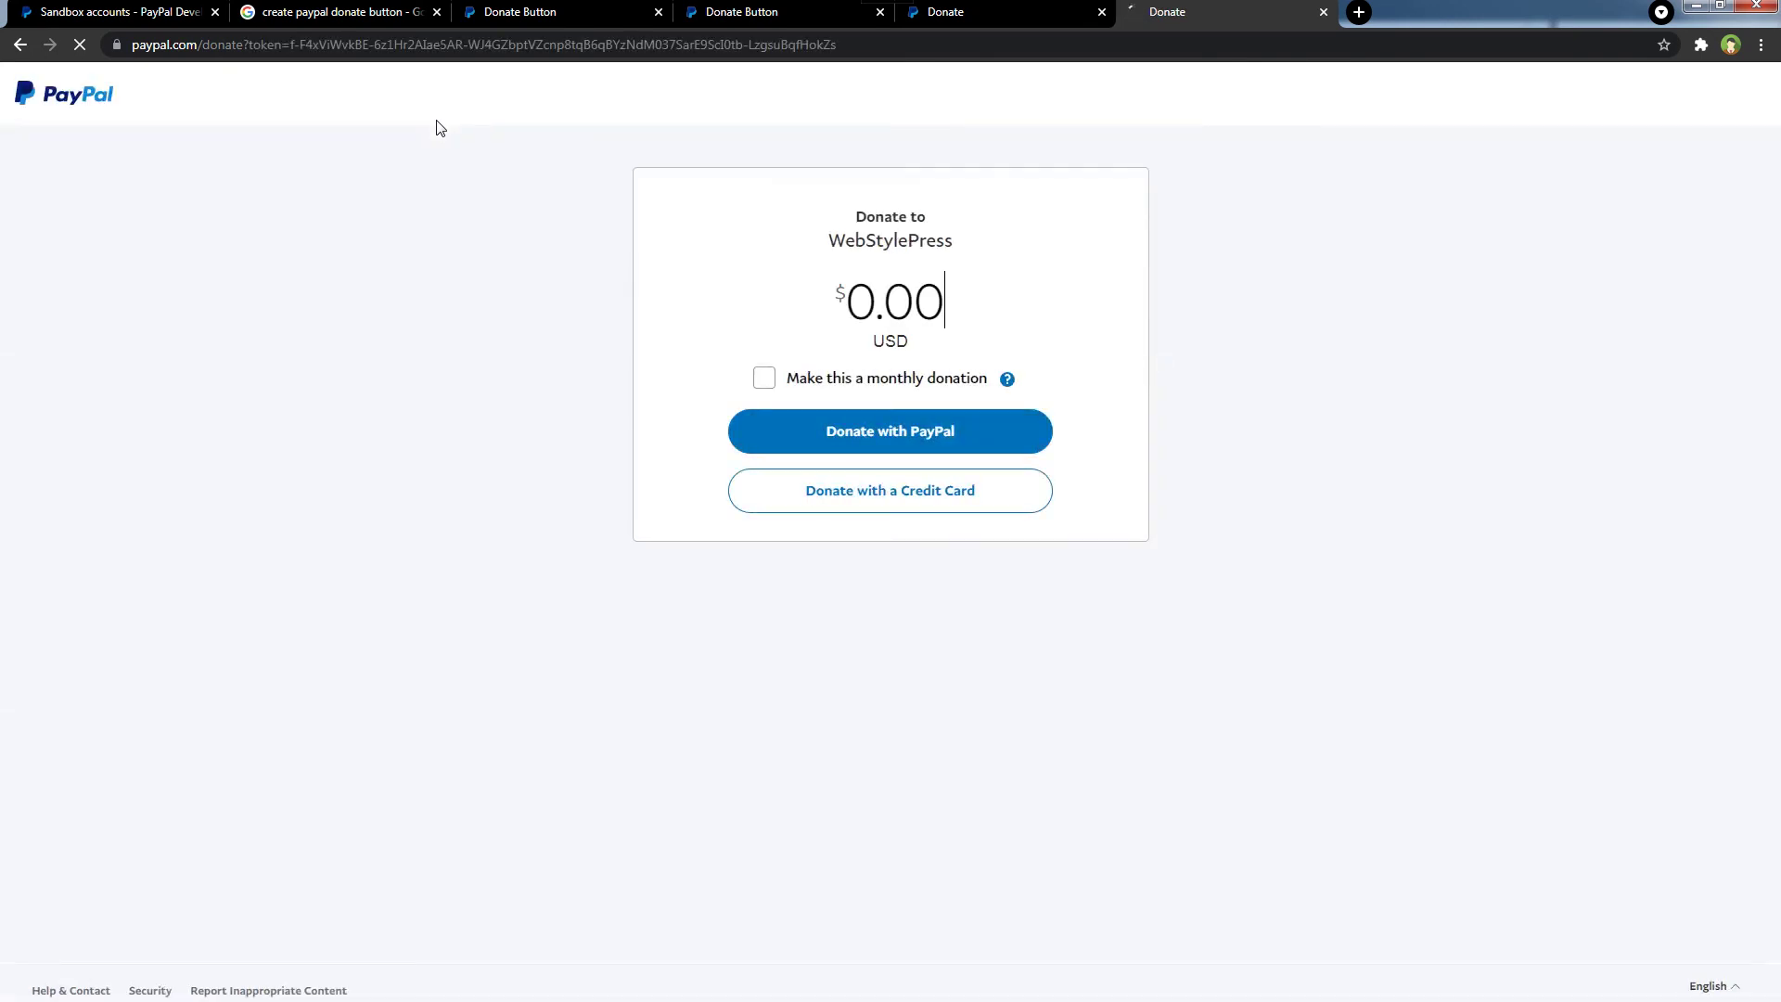
Change the WebStylePress donation amount to 10.00 USD
{"action": "key", "text": "Left"}
{"action": "key", "text": "Left"}
{"action": "key", "text": "Left"}
{"action": "key", "text": "Left"}
{"action": "type", "text": "10"}
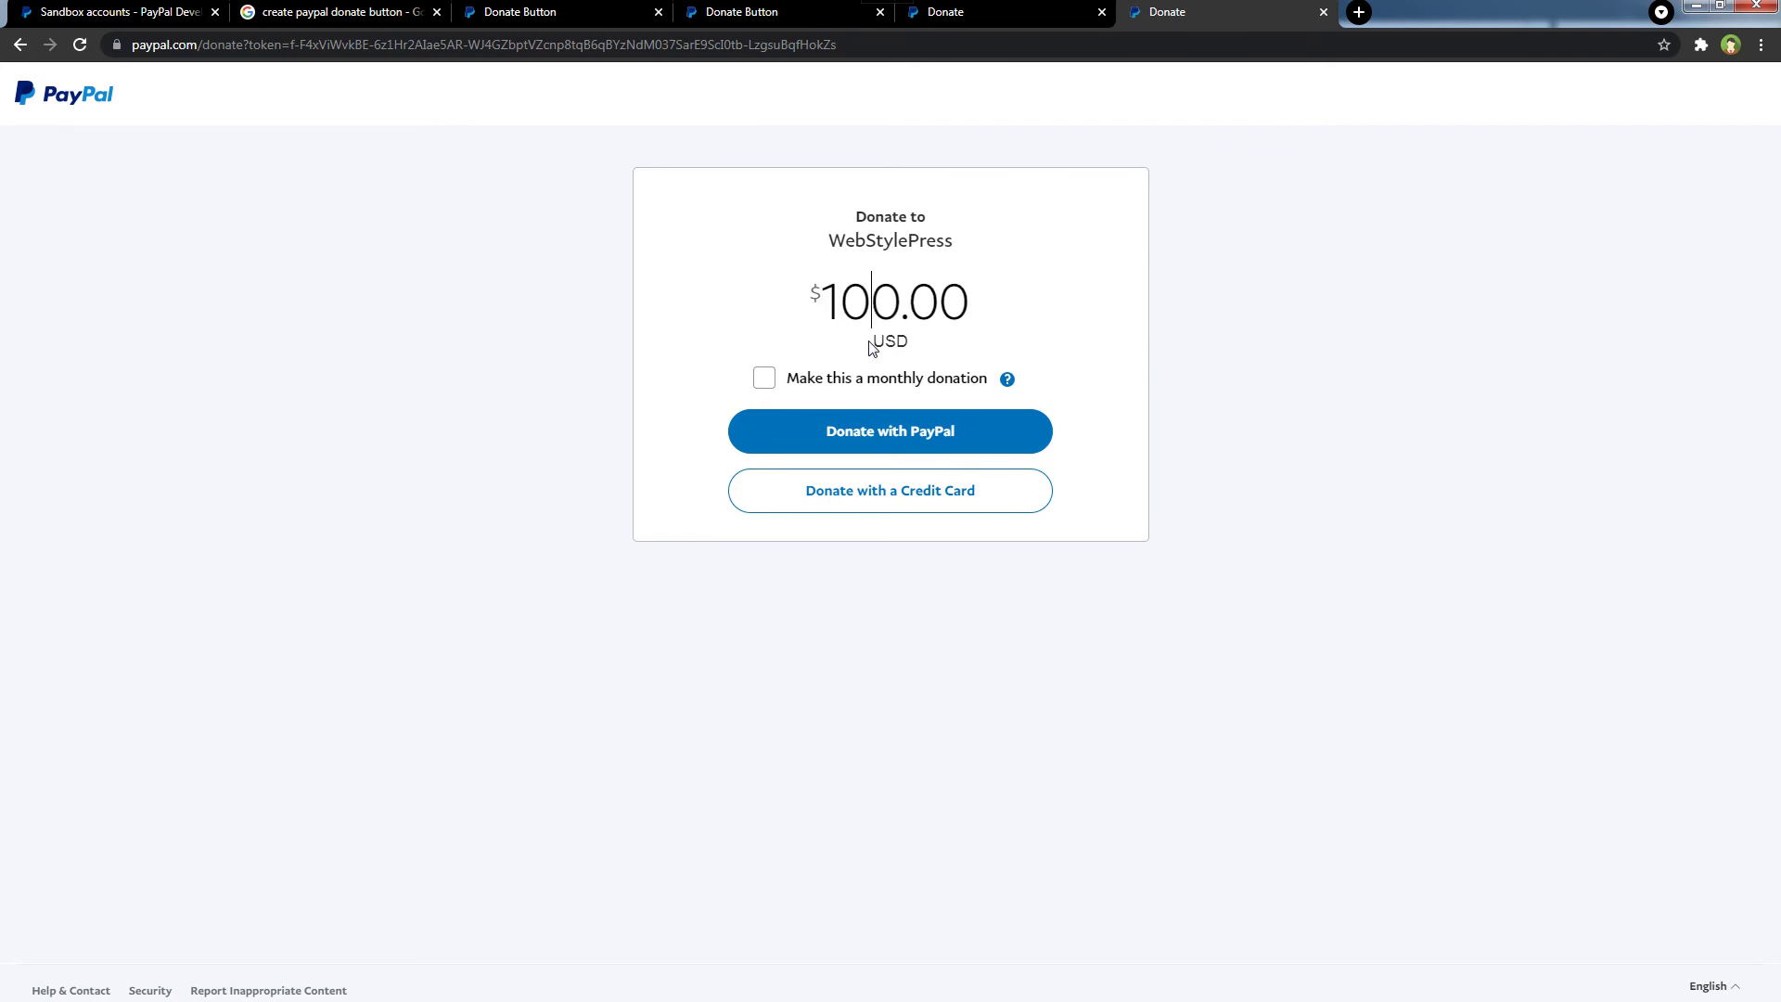
{"action": "key", "text": "Delete"}
{"action": "key", "text": "End"}
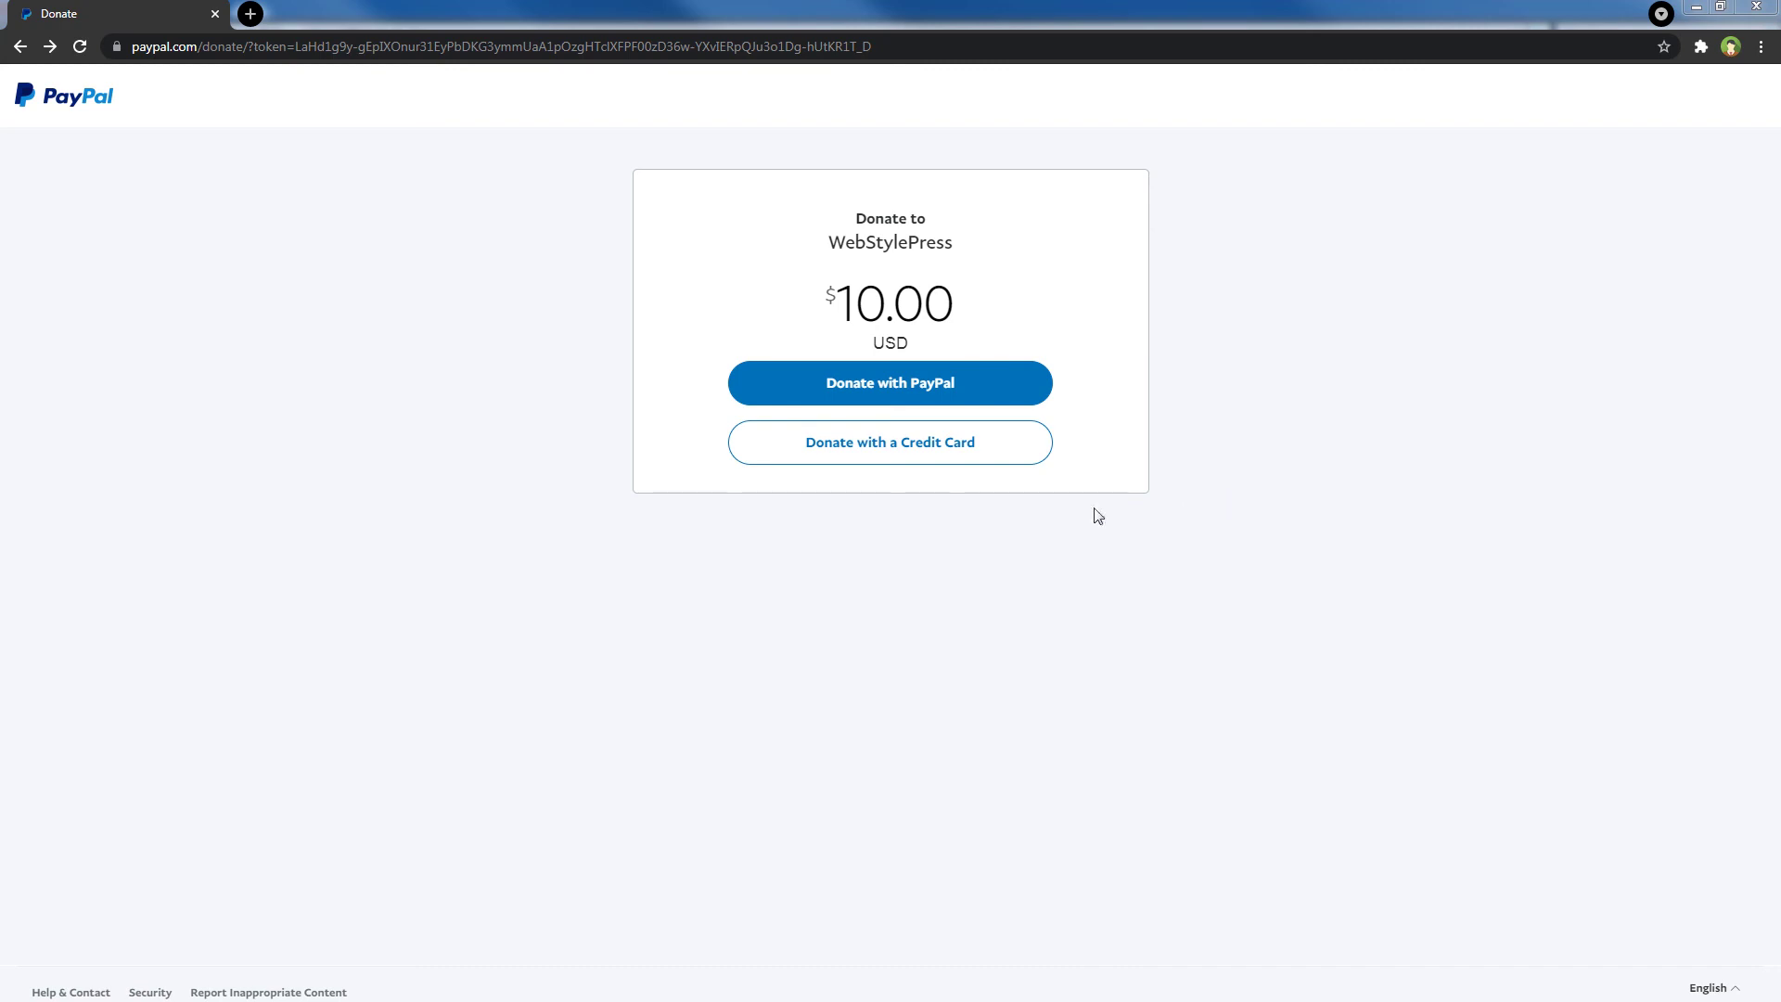
Try the PayPal account login route, go back, and open the debit or credit card form
{"action": "left_click", "coordinate": [906, 397]}
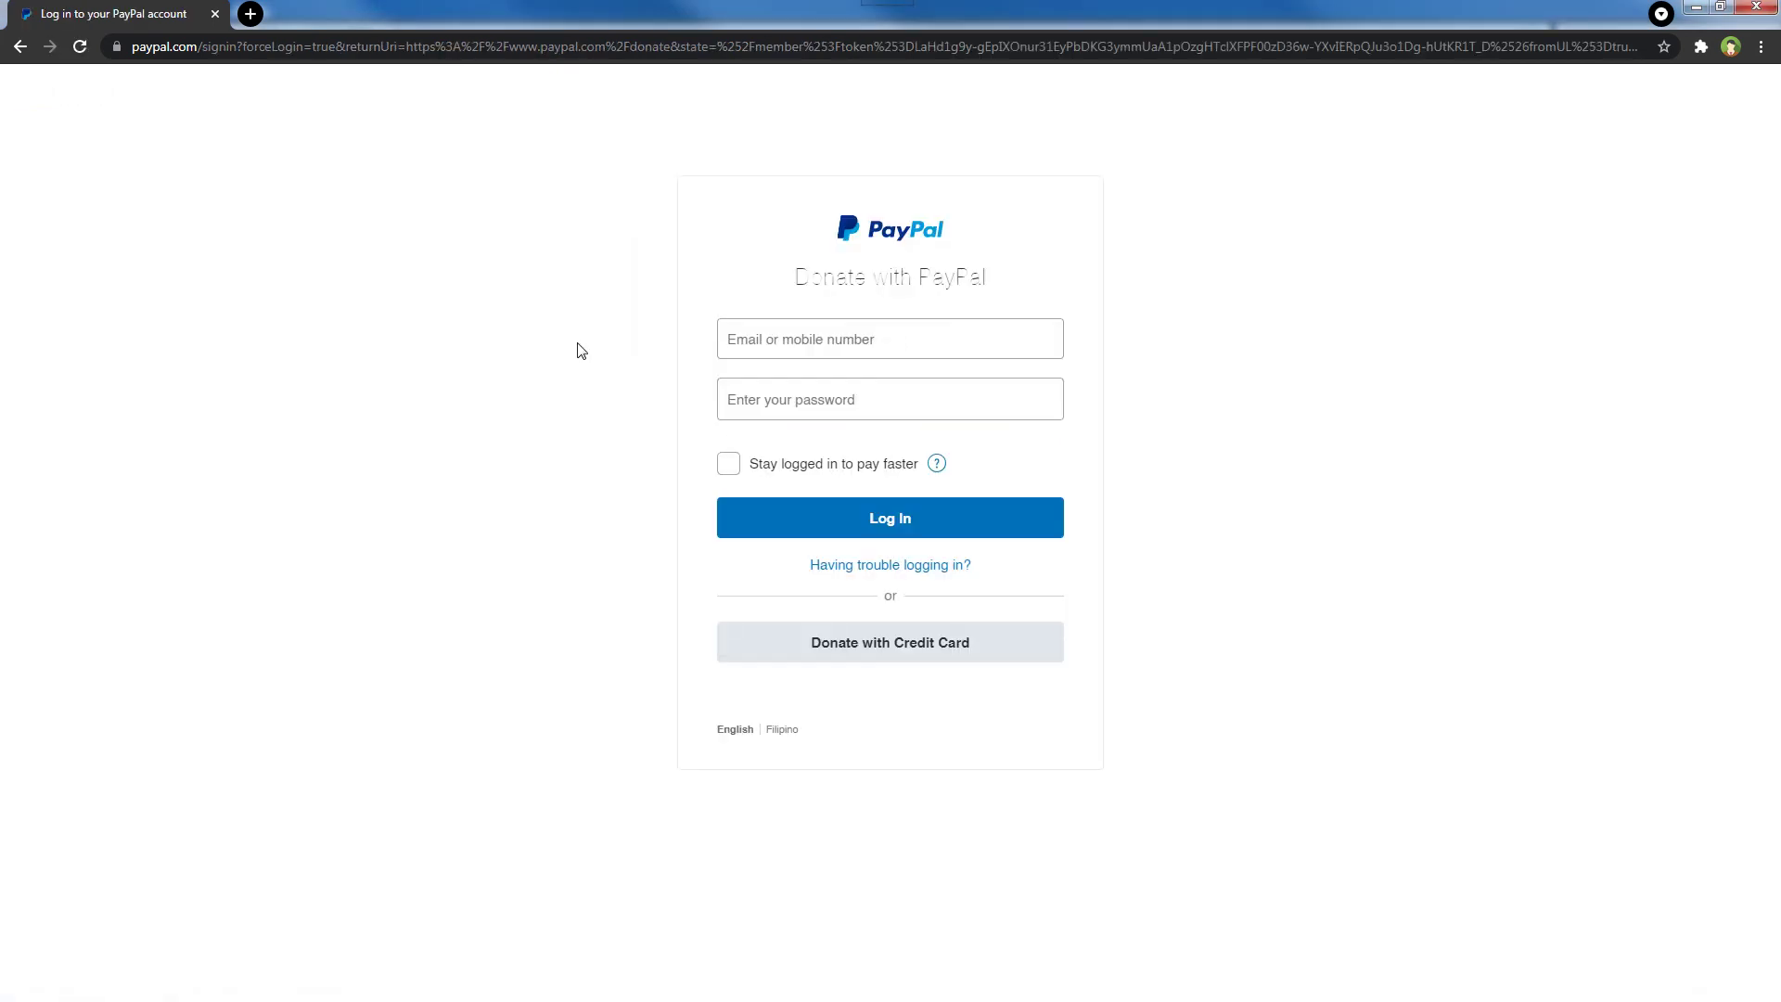
{"action": "left_click", "coordinate": [21, 47]}
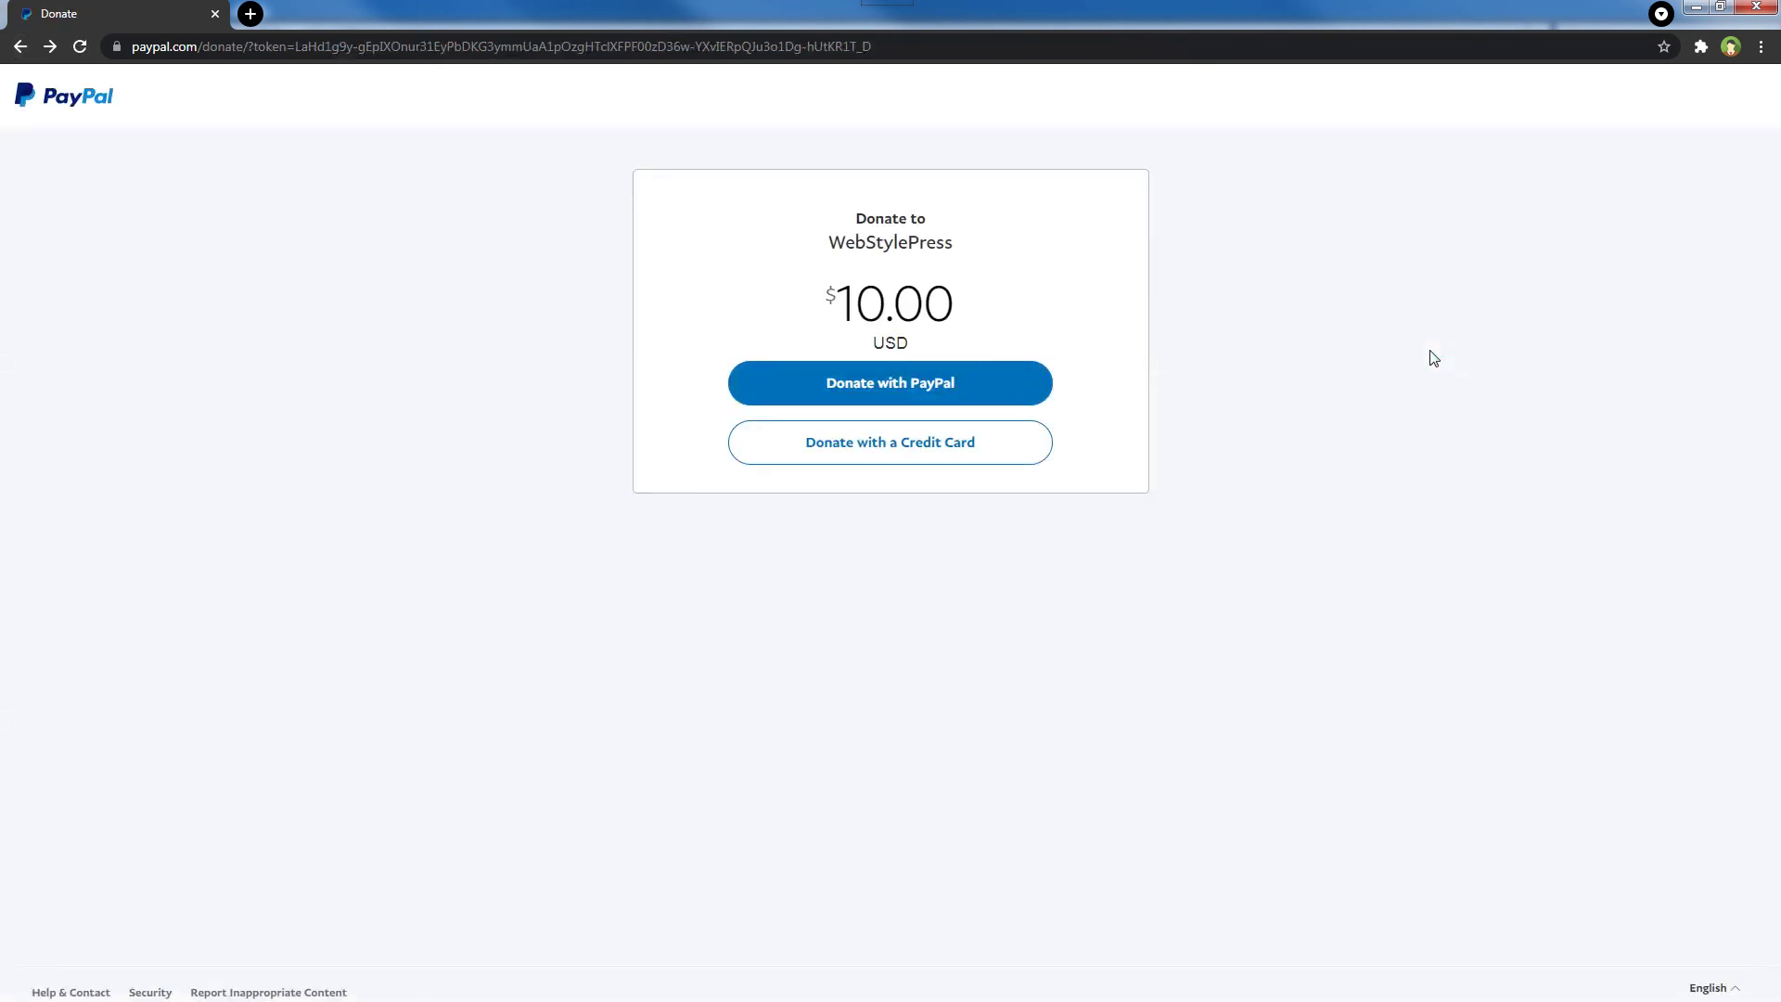
{"action": "left_click", "coordinate": [844, 455]}
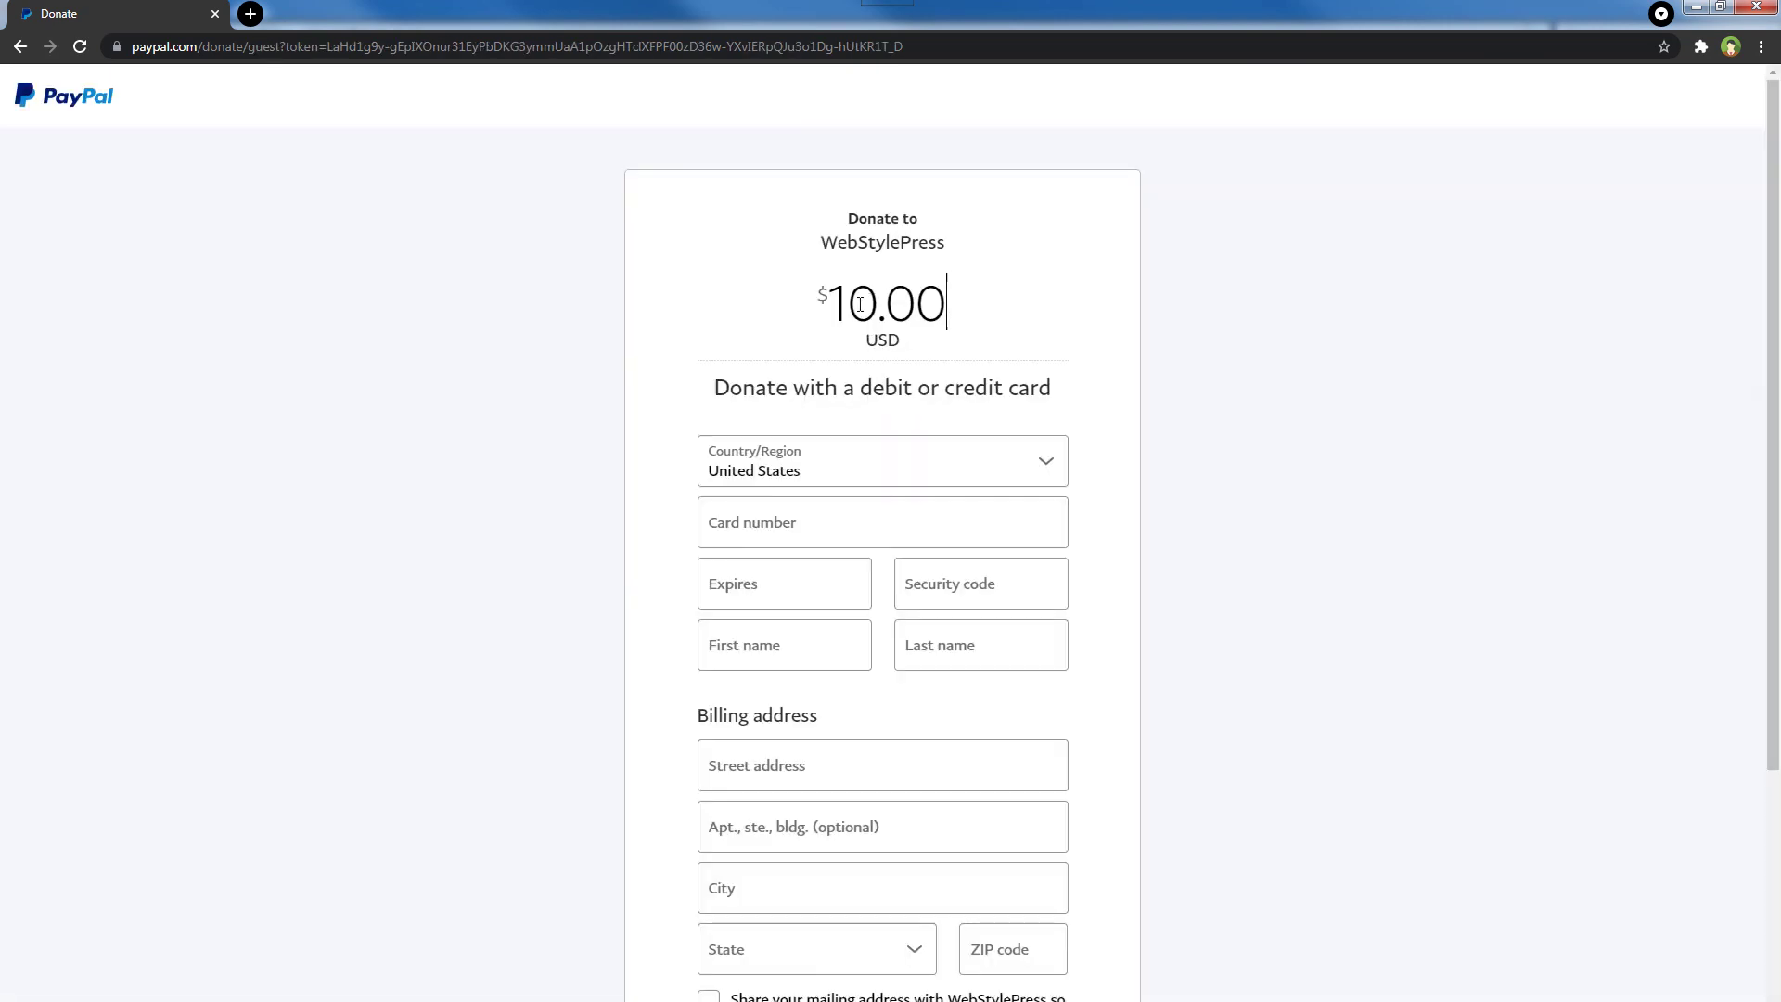
Raise the card donation amount to $100.00 and scroll through the form
{"action": "key", "text": "Right"}
{"action": "type", "text": "0"}
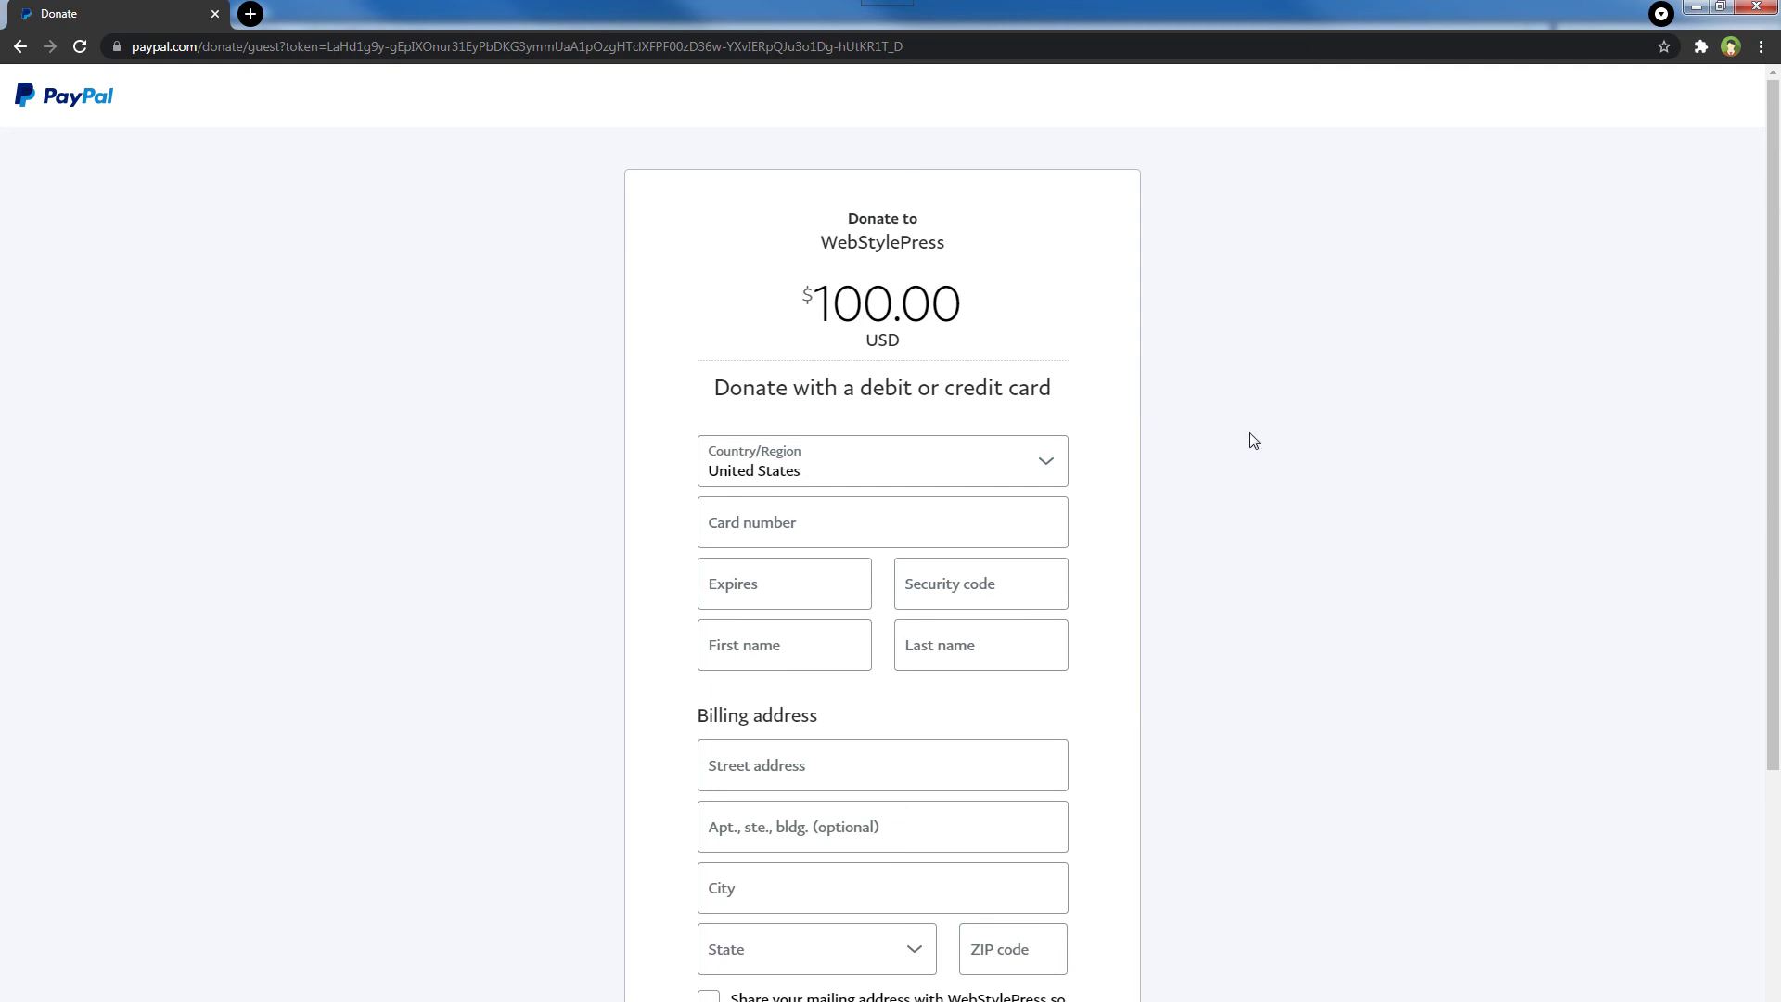
{"action": "scroll", "coordinate": [1250, 501], "scroll_direction": "down", "scroll_amount": 5}
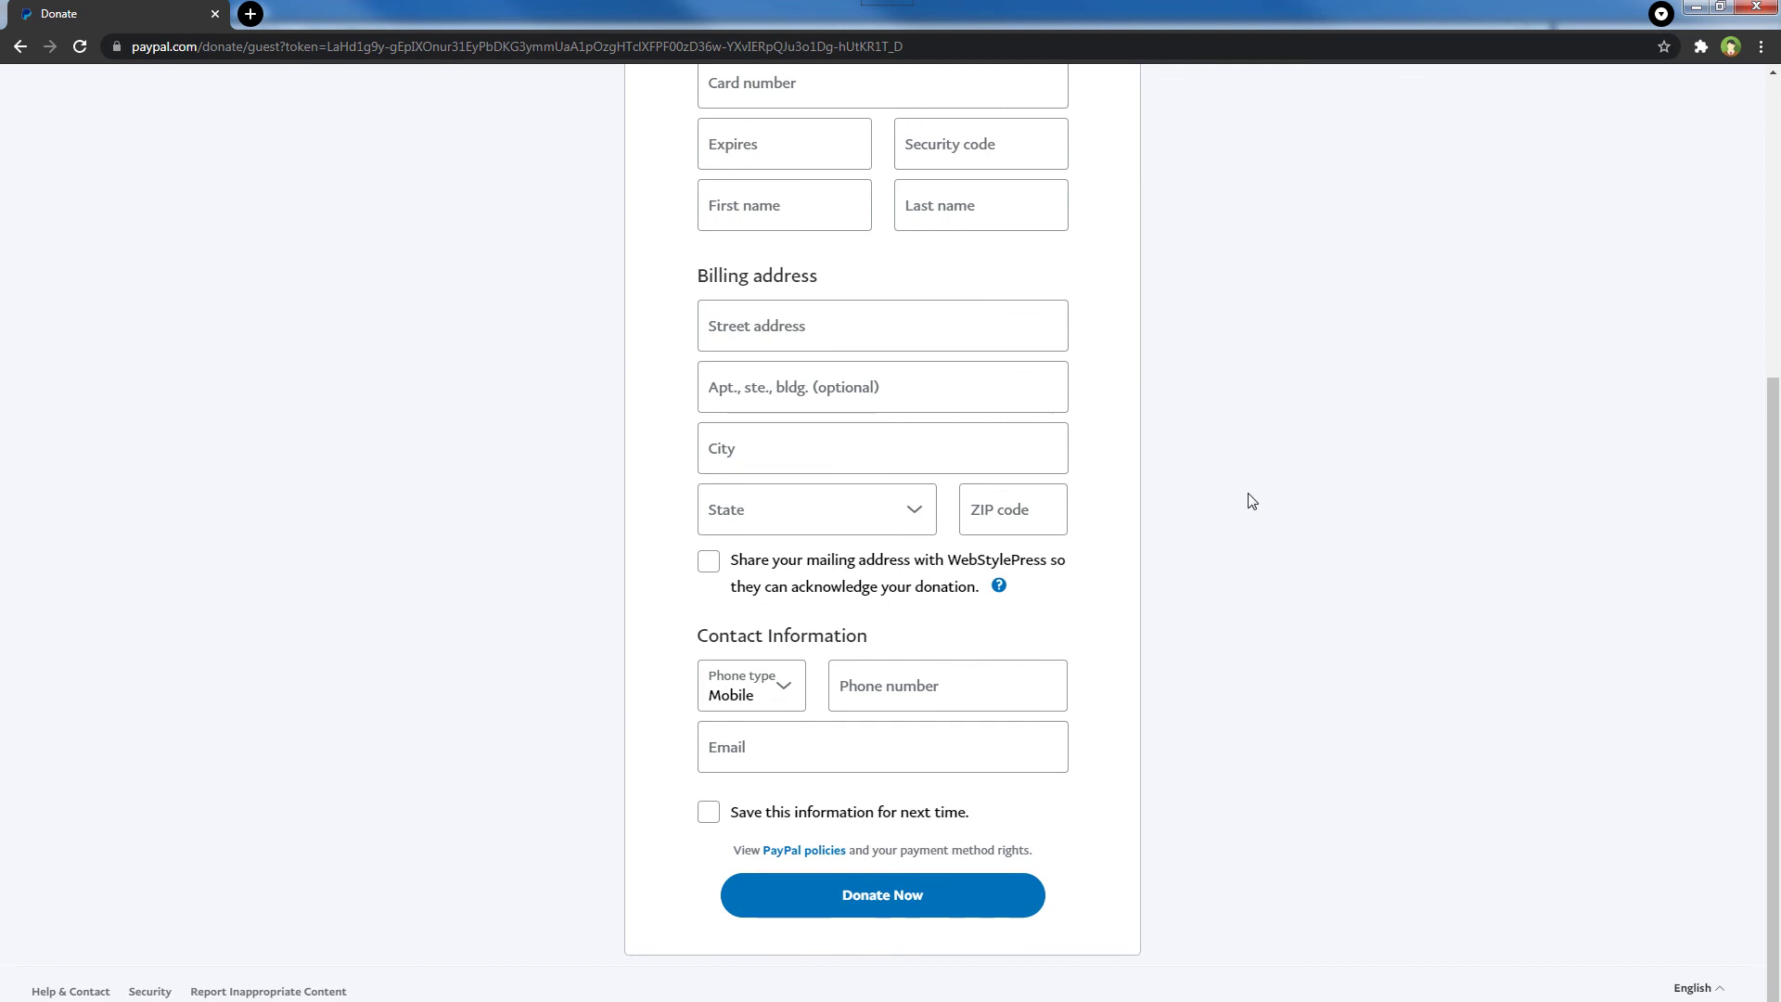
{"action": "scroll", "coordinate": [1251, 501], "scroll_direction": "up", "scroll_amount": 5}
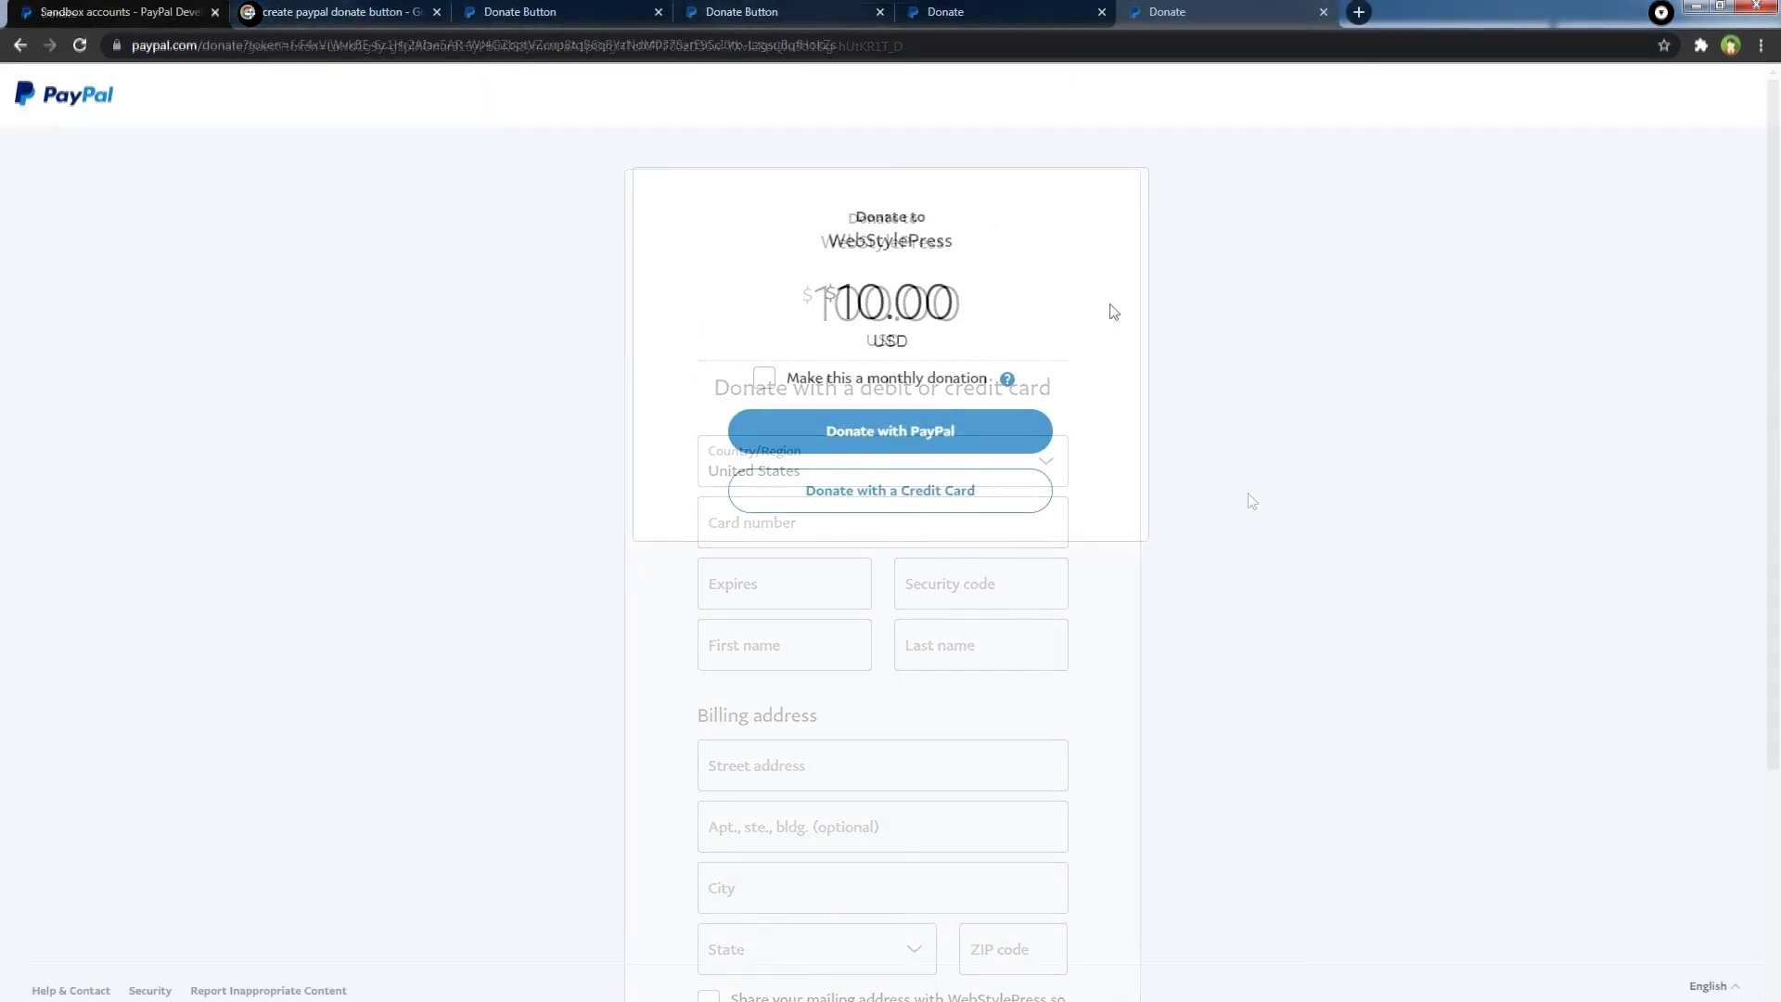